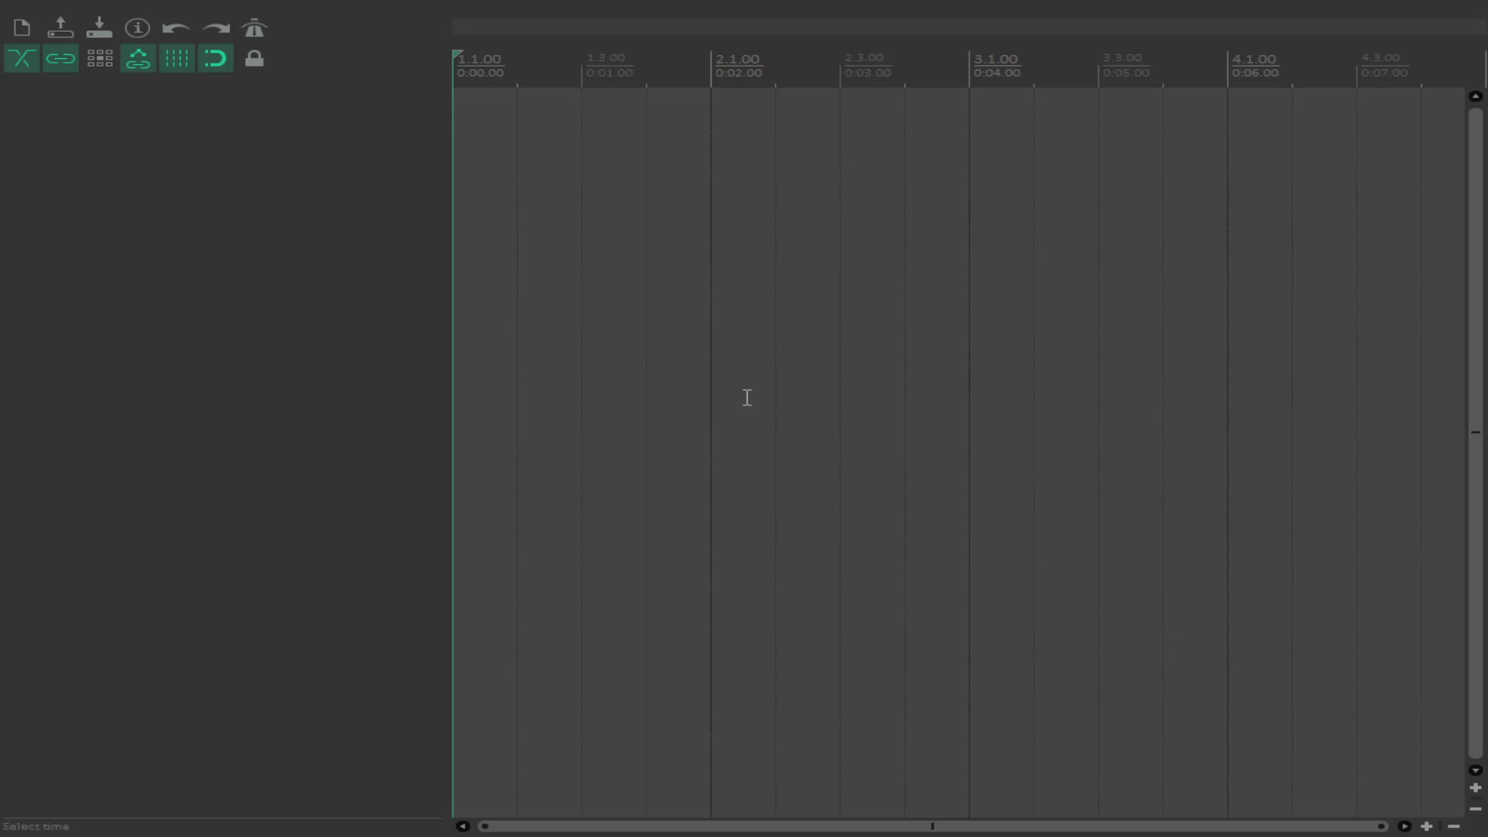
# Step: Add a new track named "Sample" and arm it for recording
pyautogui.hotkey('ctrl', 't')
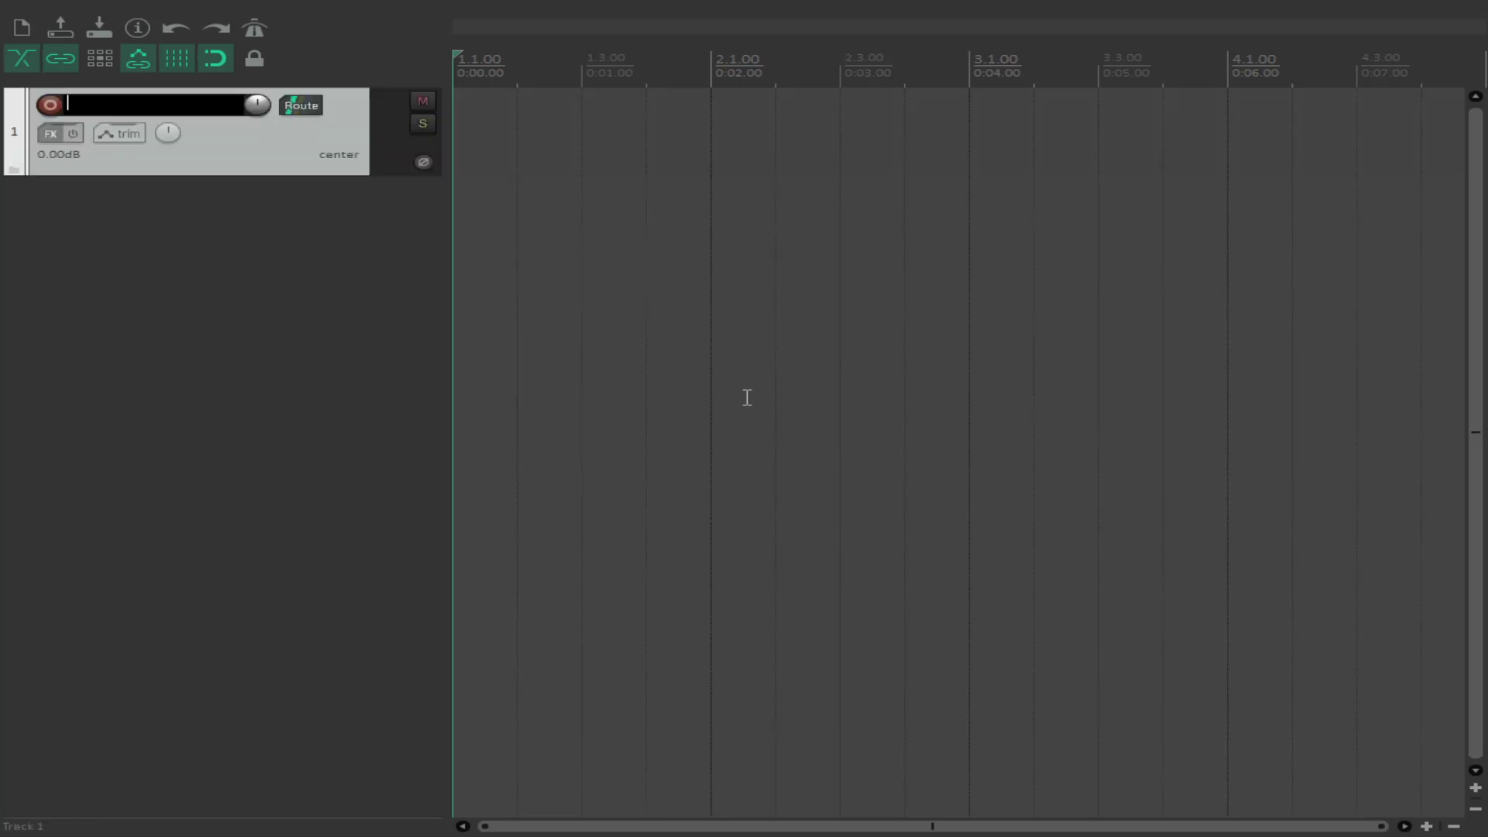
pyautogui.write('Sample')
pyautogui.press('Return')
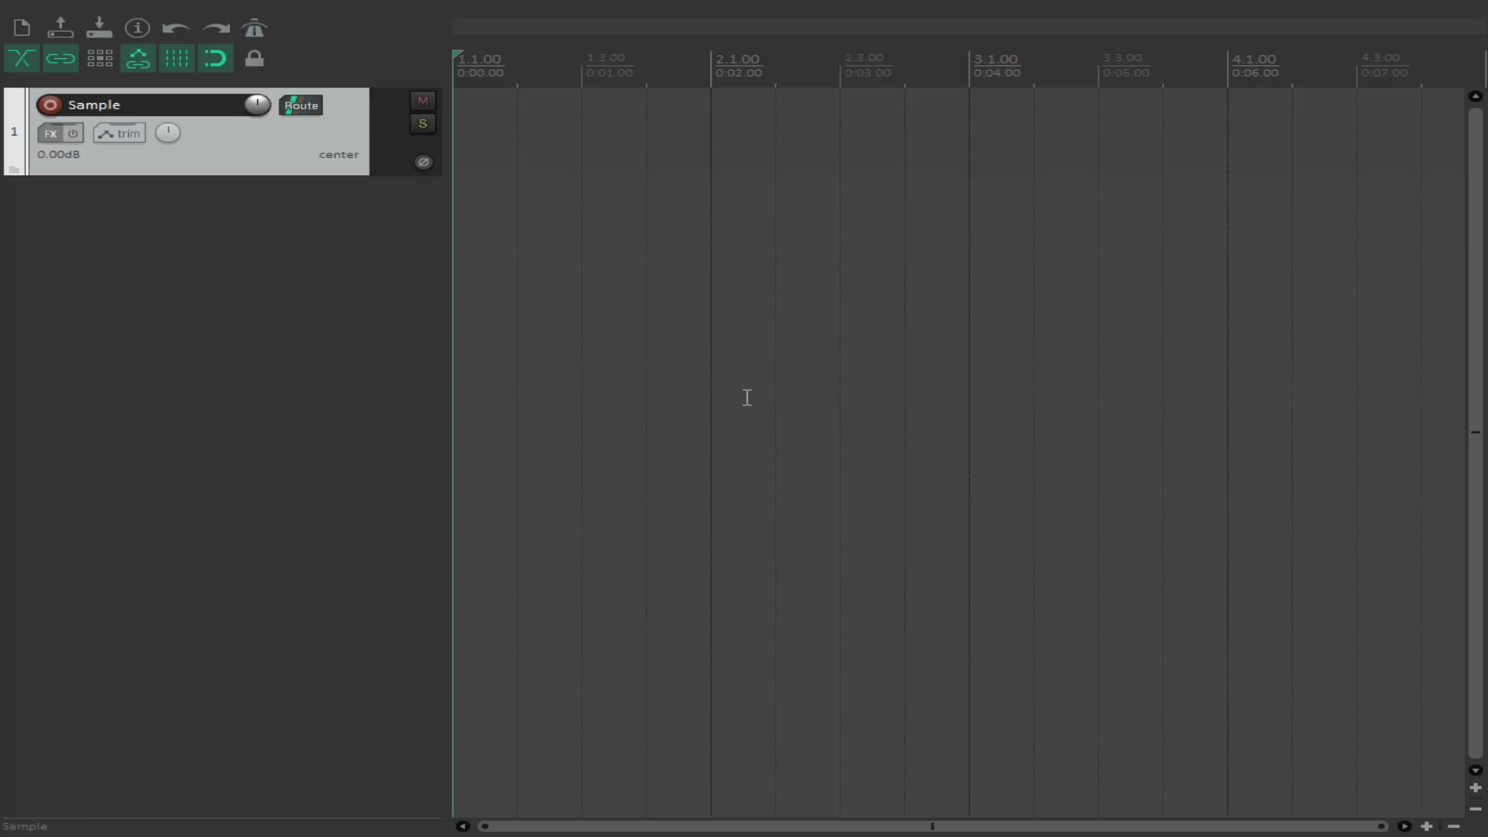
pyautogui.hotkey('ctrl', 'alt', 'r')
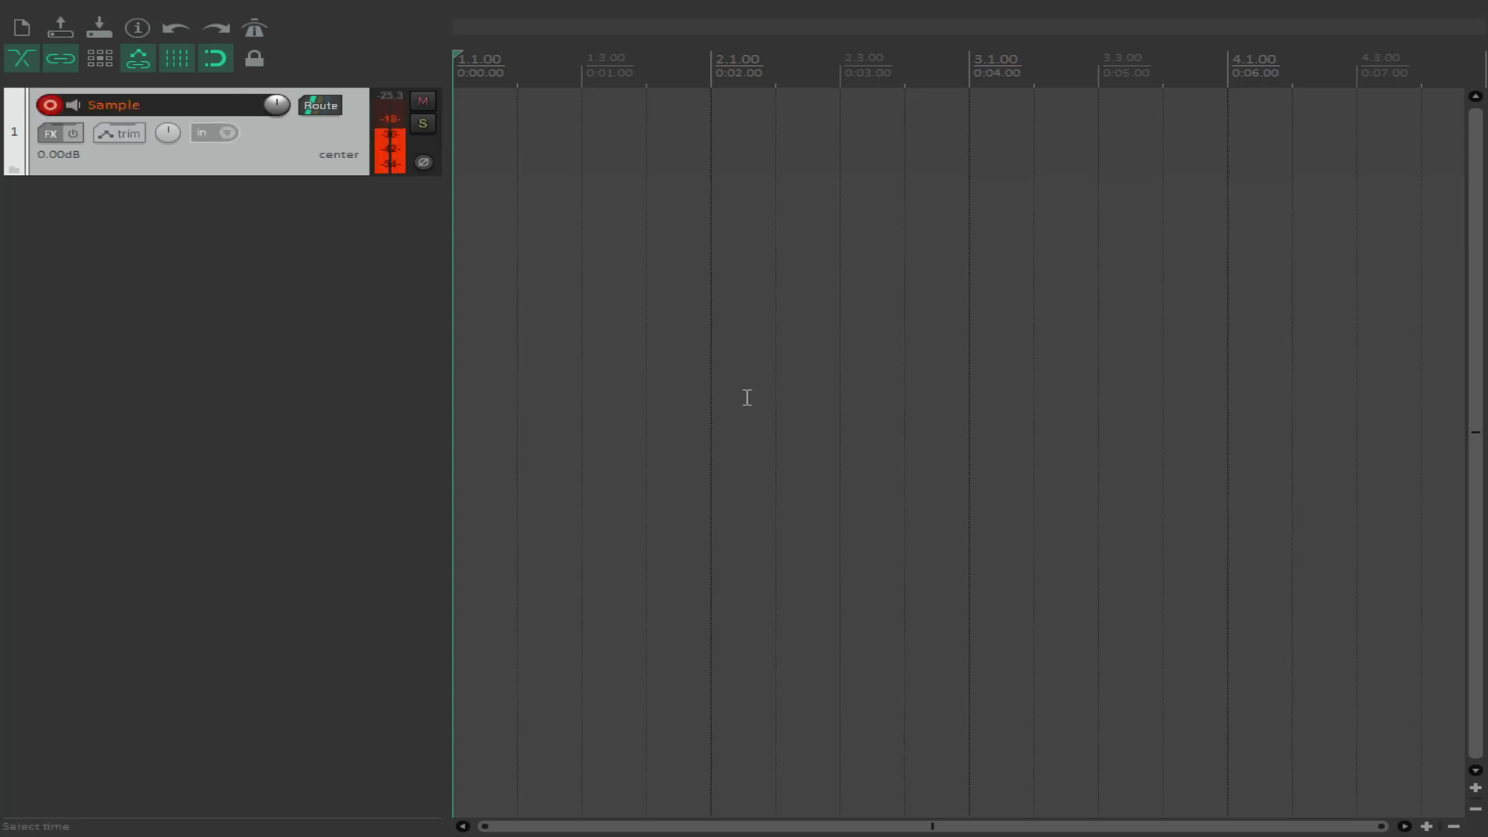
pyautogui.hotkey('ctrl', 'alt', 'r')
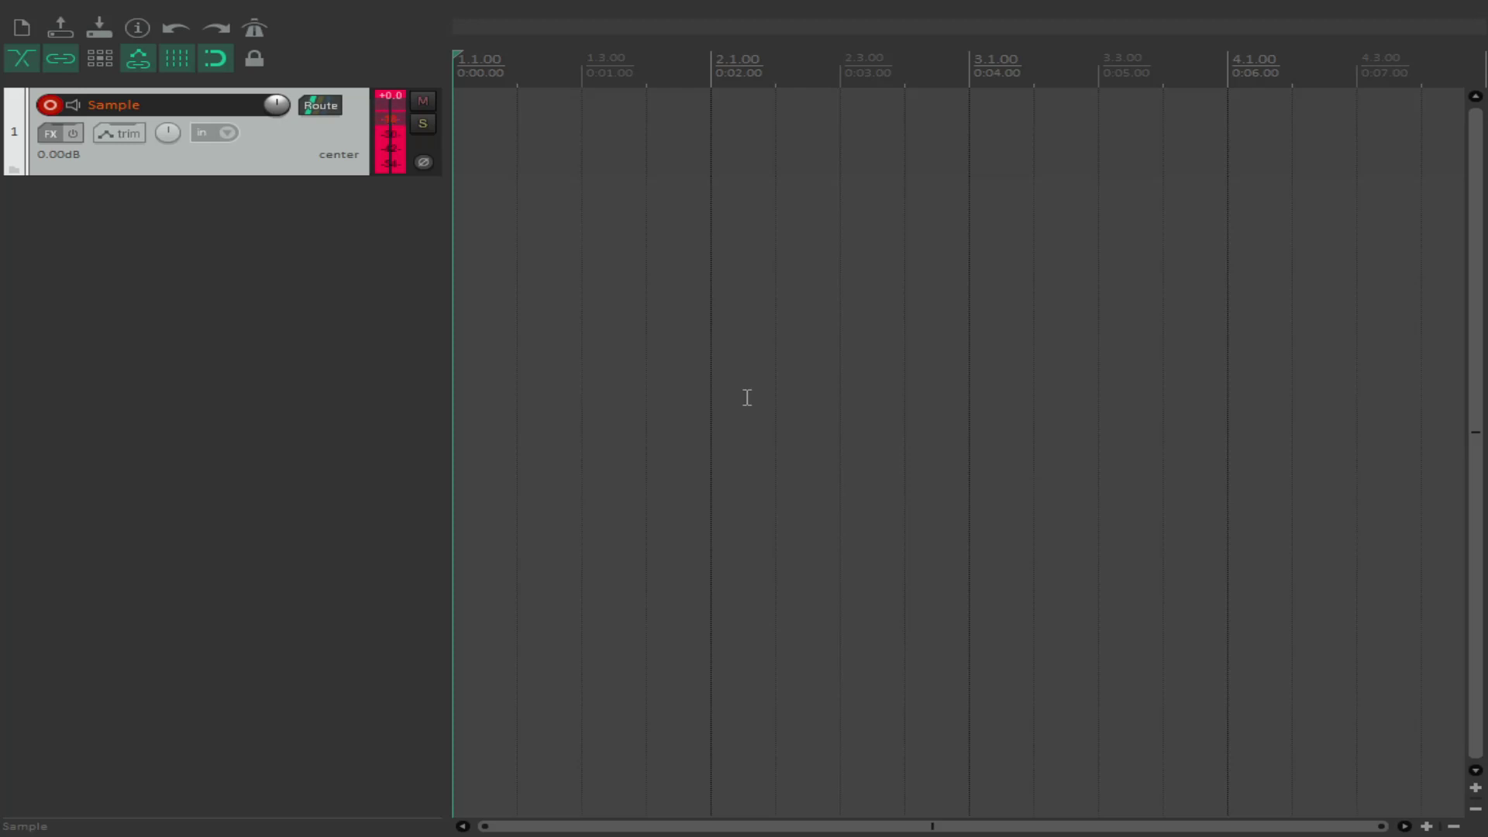
# Step: Record a take about 3 seconds long on the Sample track and play it back
pyautogui.hotkey('ctrl', 'r')
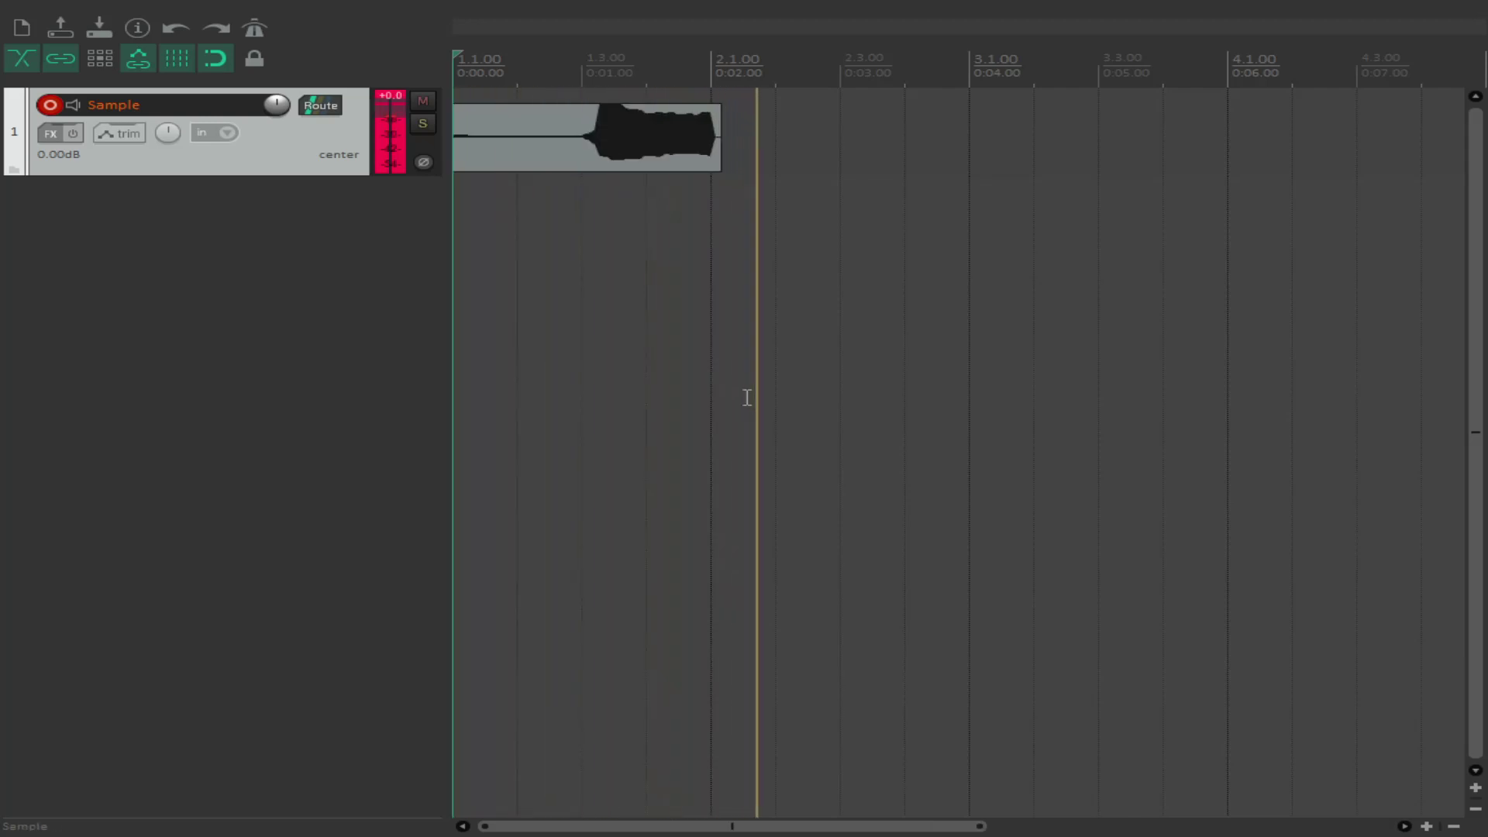
pyautogui.press('space')
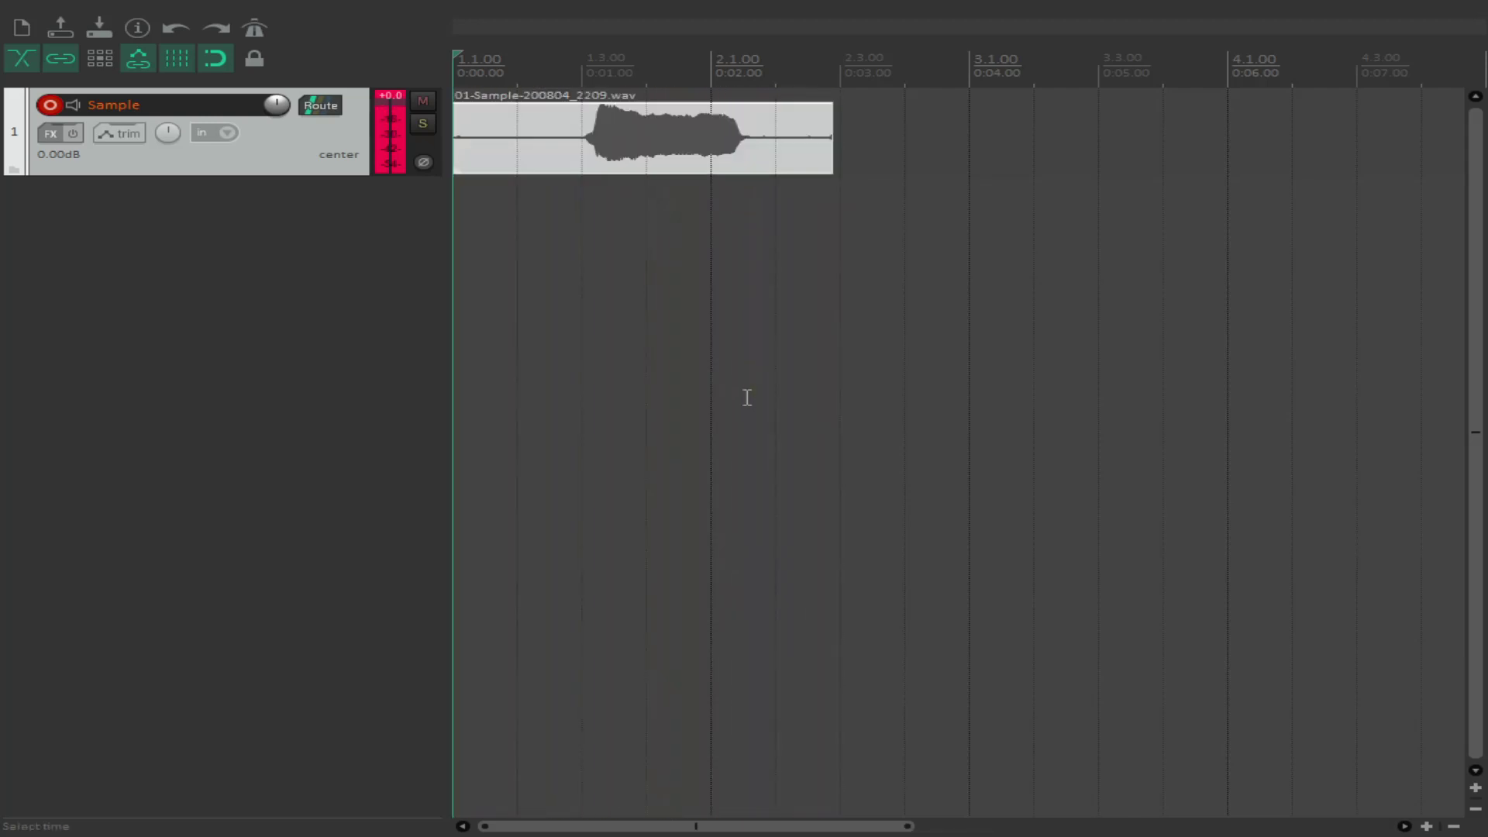
pyautogui.press('space')
# Step: Place the edit cursor at the recording's first transient and move it back slightly before the onset, auditioning the playback
pyautogui.press('Tab')
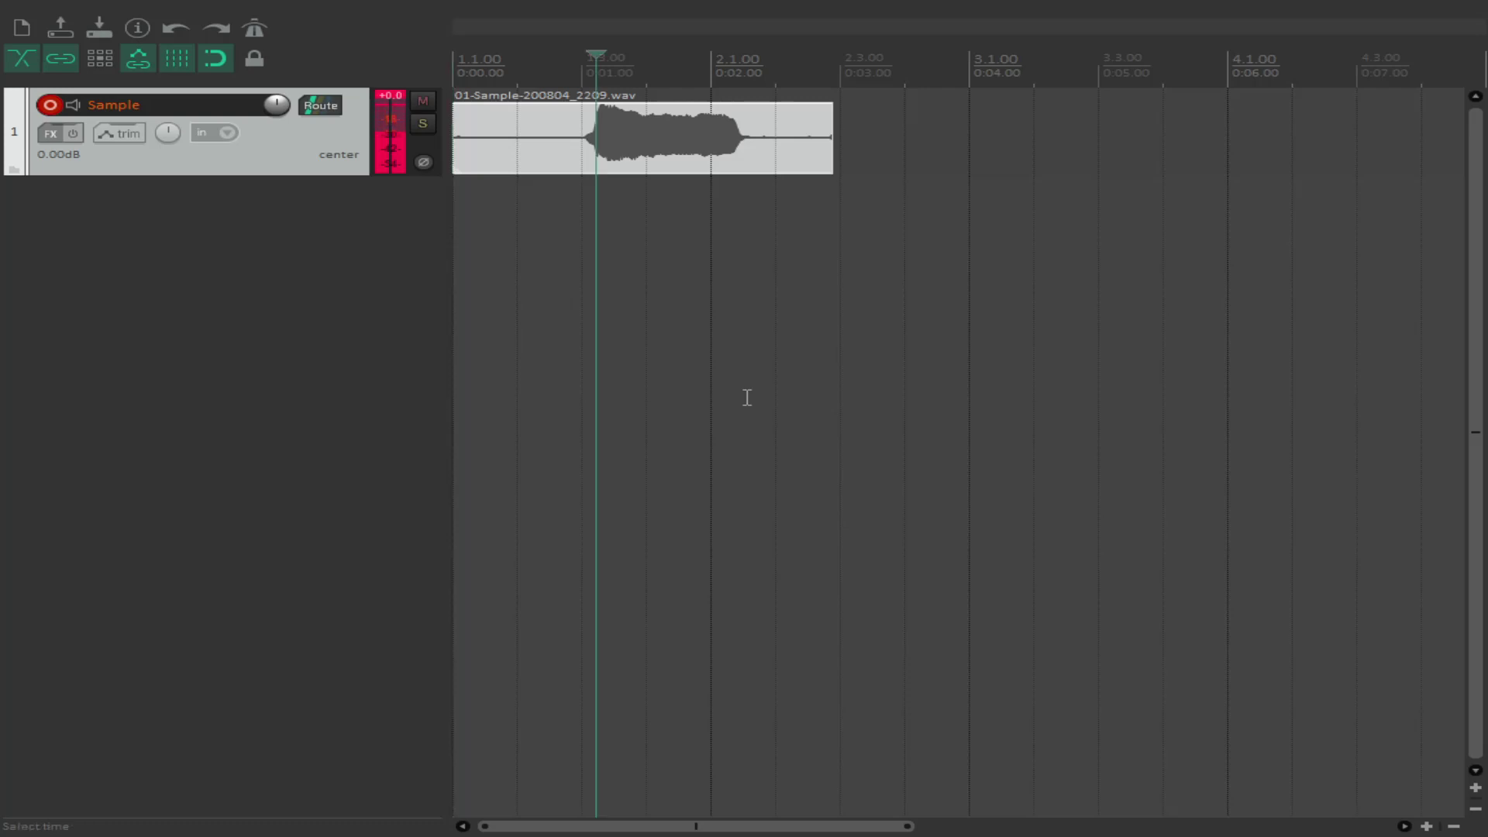
pyautogui.press('space')
pyautogui.press('space')
pyautogui.press('Left')
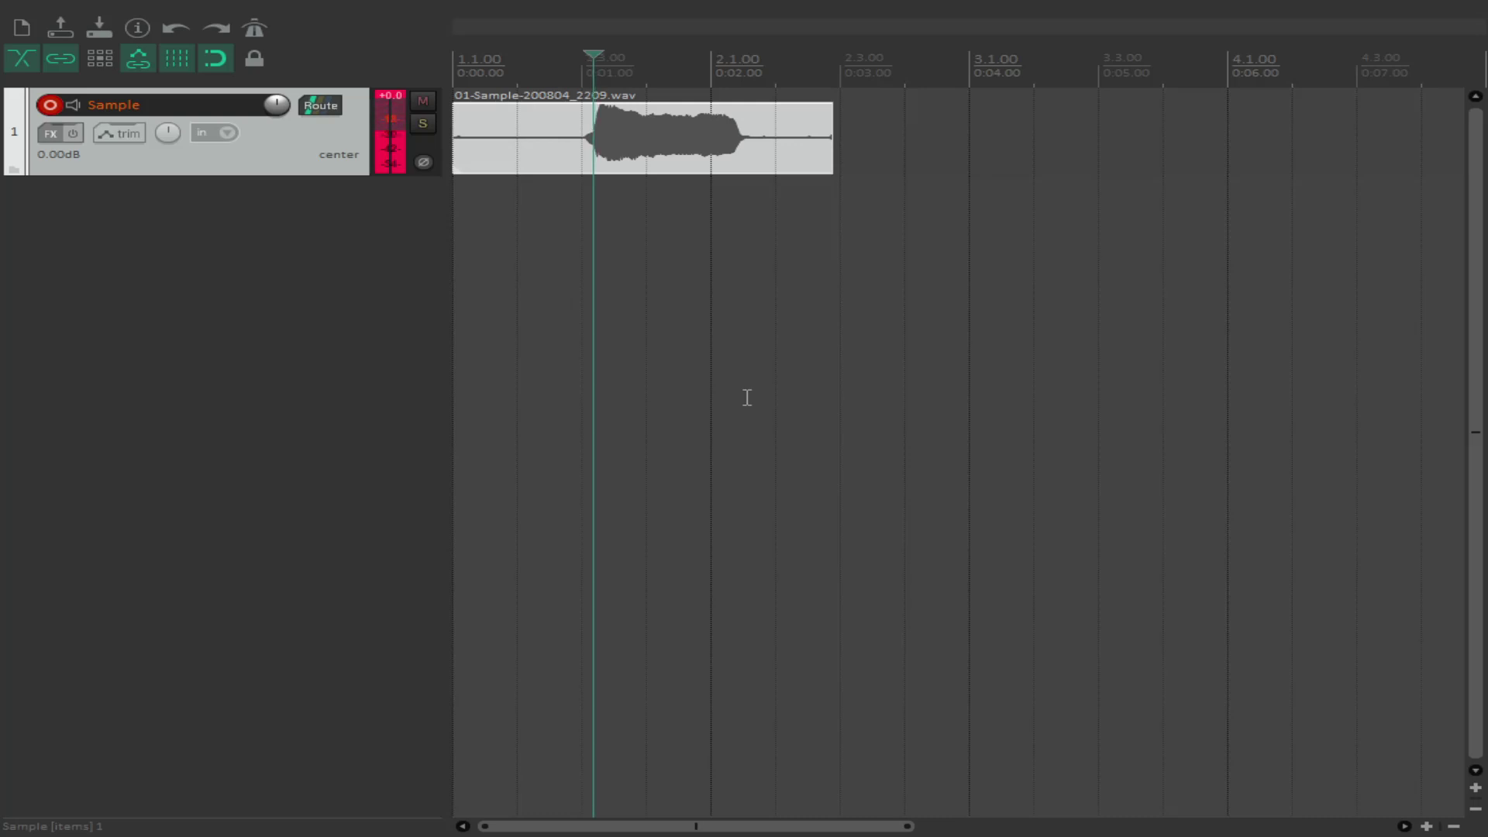
pyautogui.press('Left')
pyautogui.press('Left')
pyautogui.press('Left')
pyautogui.press('Left')
pyautogui.press('space')
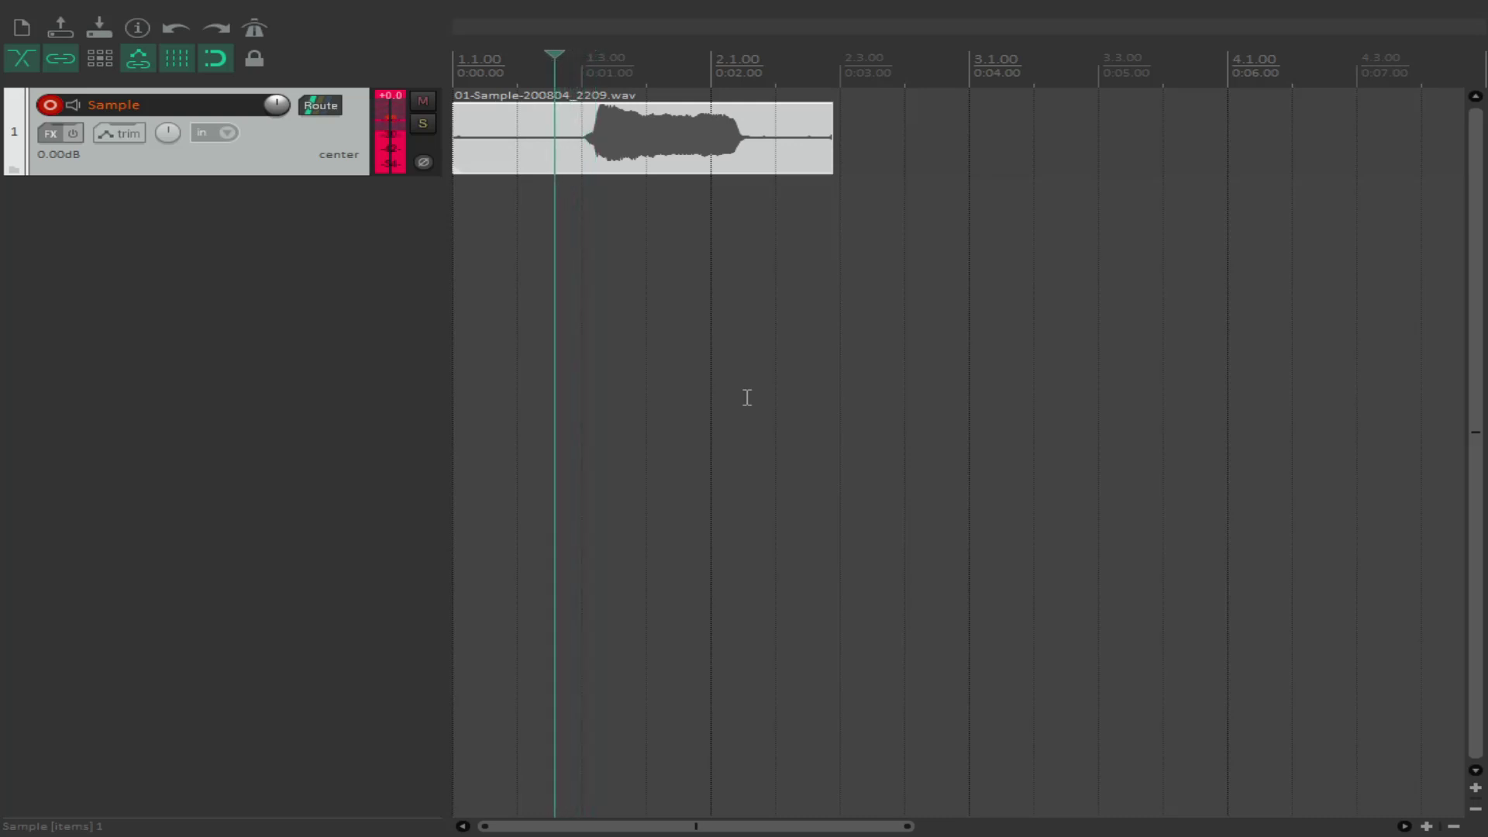
pyautogui.press('space')
# Step: Nudge the edit cursor forward to the sound's onset at about 0:01.00, auditioning from the successive positions
pyautogui.press('Right')
pyautogui.press('Right')
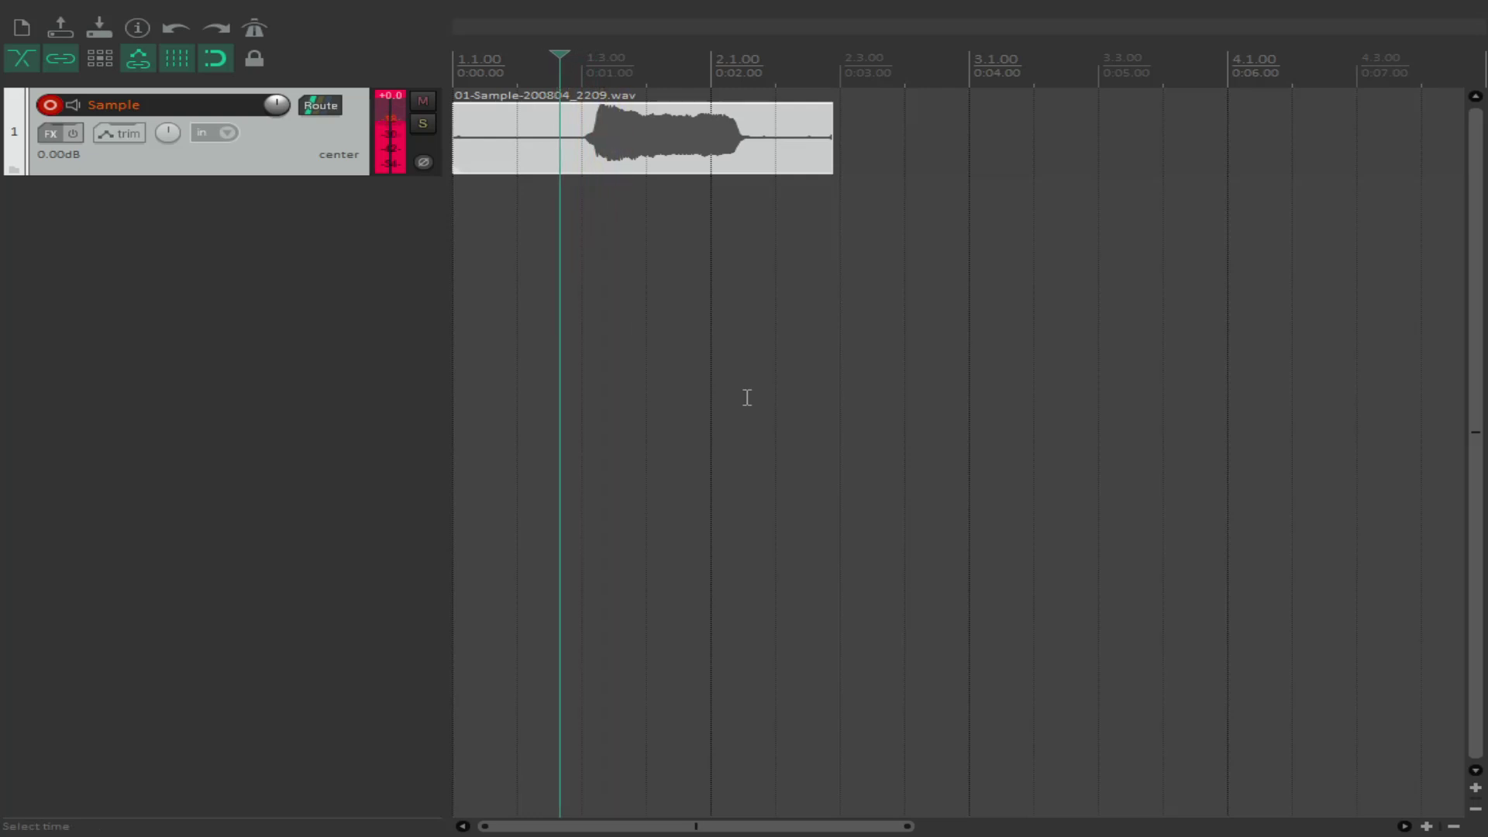
pyautogui.press('space')
pyautogui.press('space')
pyautogui.press('Right')
pyautogui.press('Right')
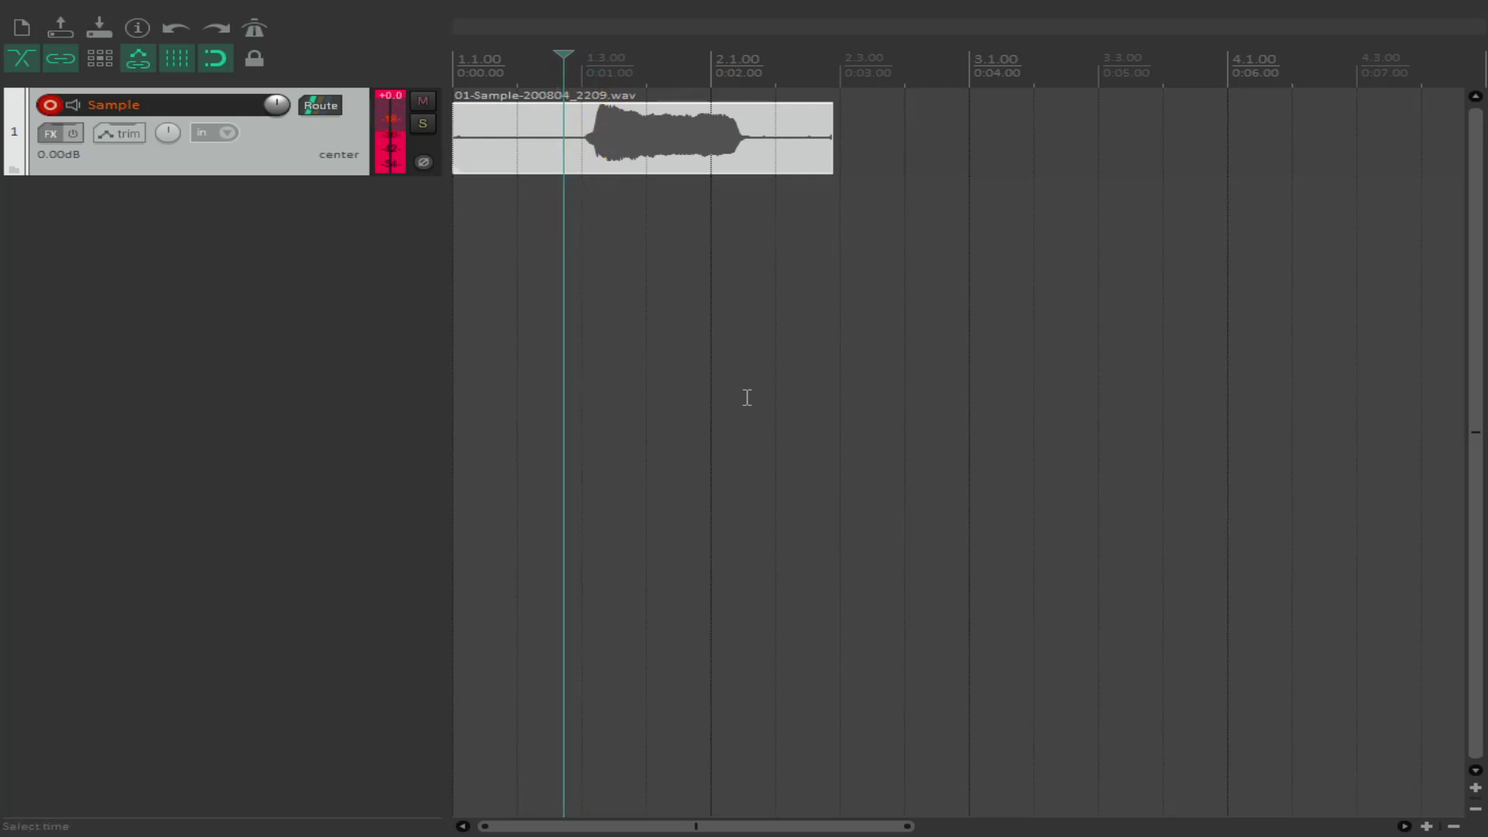
pyautogui.press('space')
pyautogui.press('space')
pyautogui.press('Right')
pyautogui.press('space')
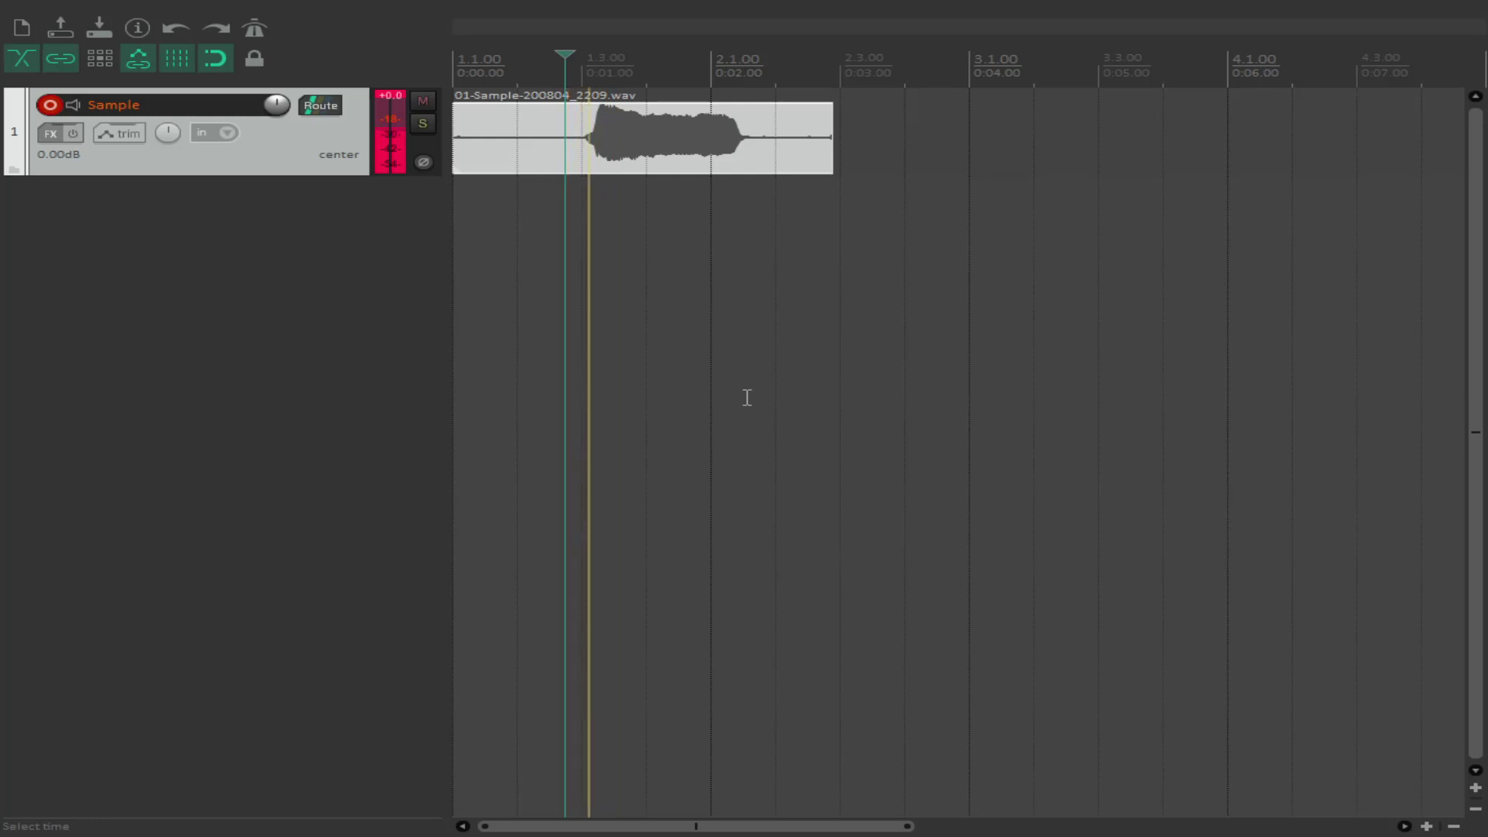
pyautogui.press('space')
pyautogui.press('Right')
pyautogui.press('space')
pyautogui.press('space')
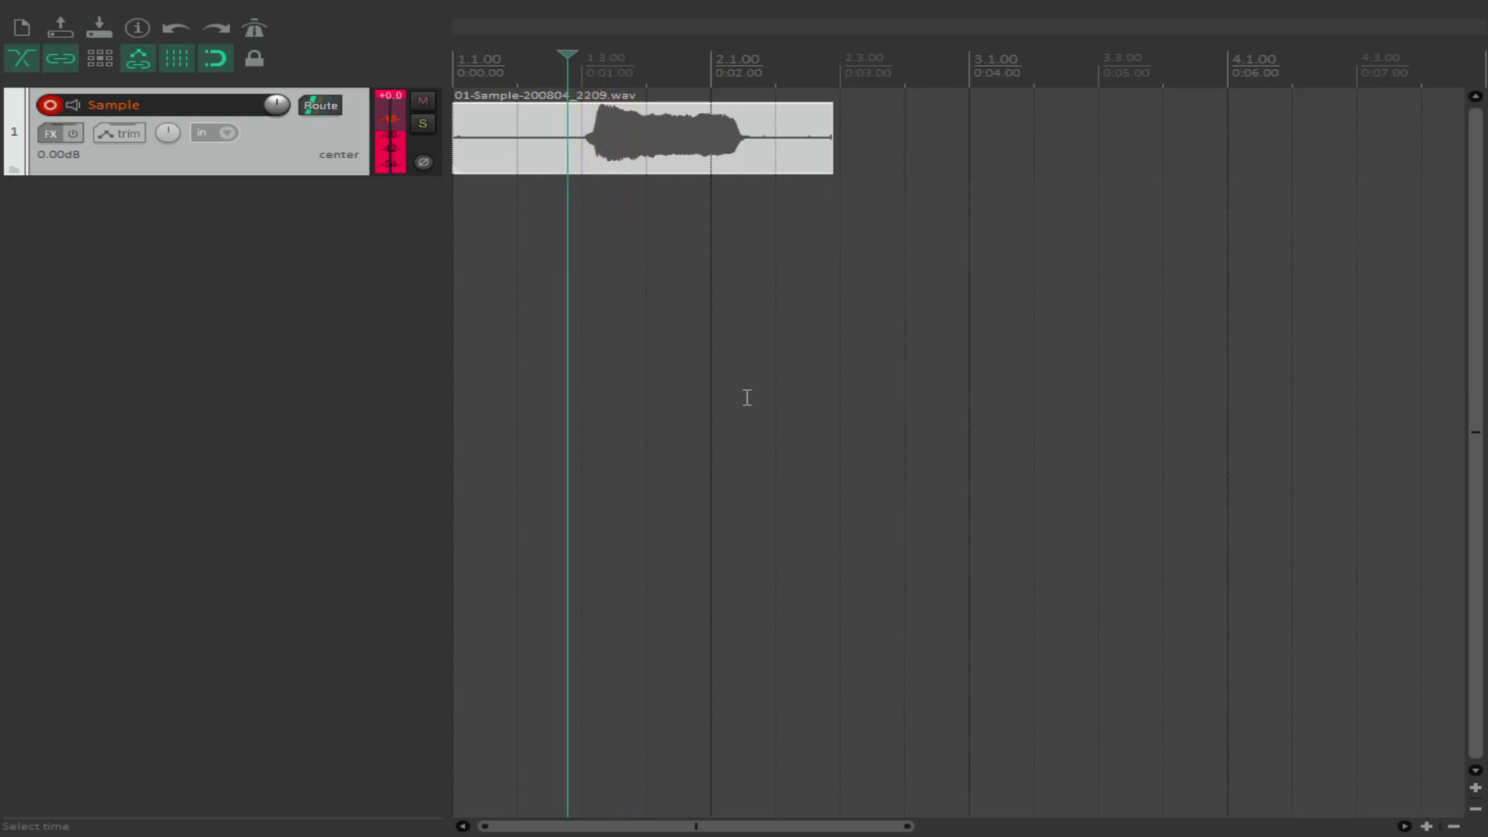
pyautogui.press('Right')
pyautogui.press('space')
pyautogui.press('space')
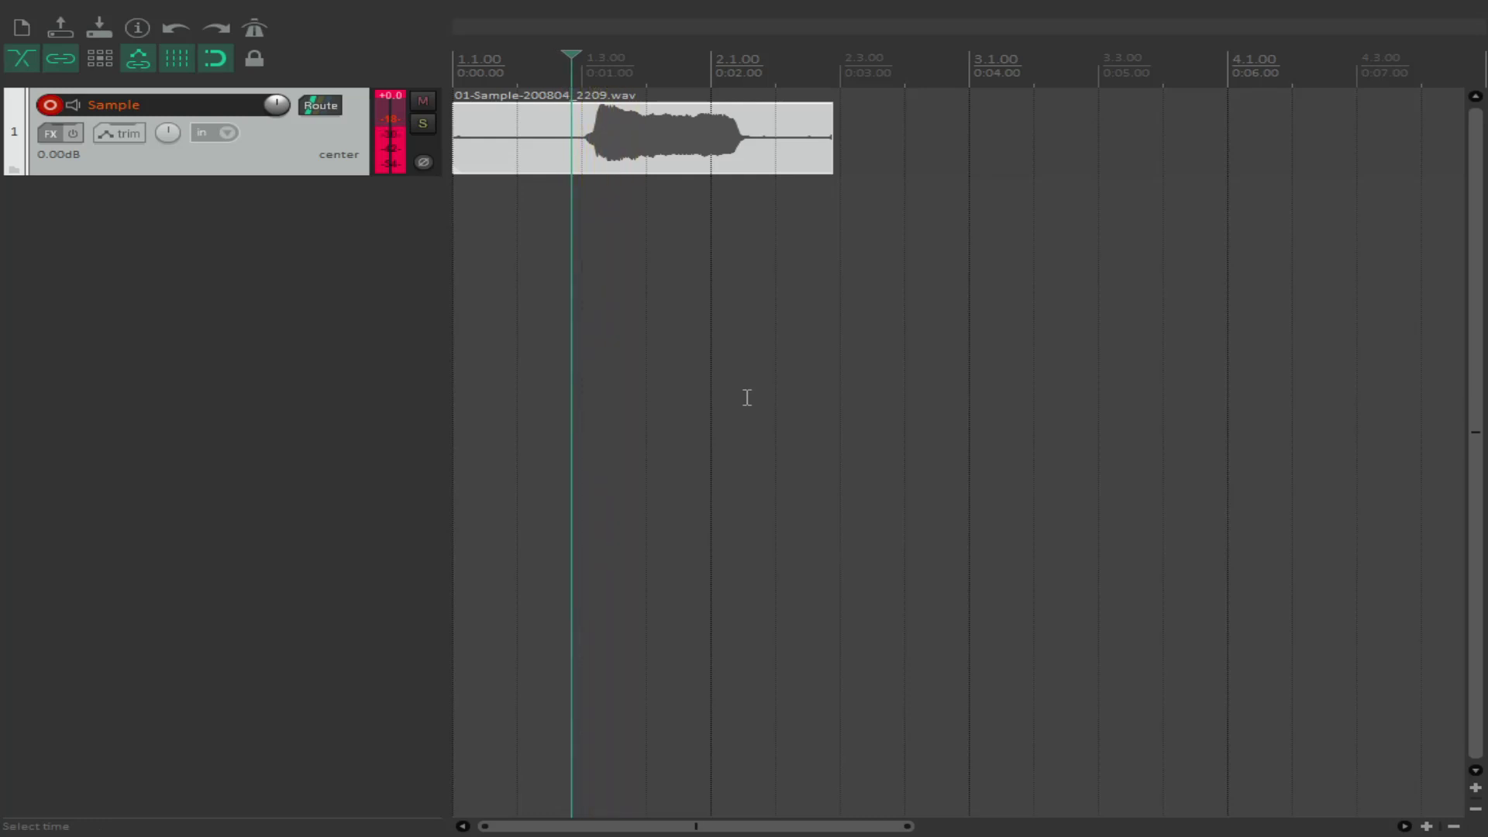
pyautogui.press('Right')
pyautogui.press('Right')
pyautogui.press('Right')
pyautogui.press('space')
pyautogui.press('space')
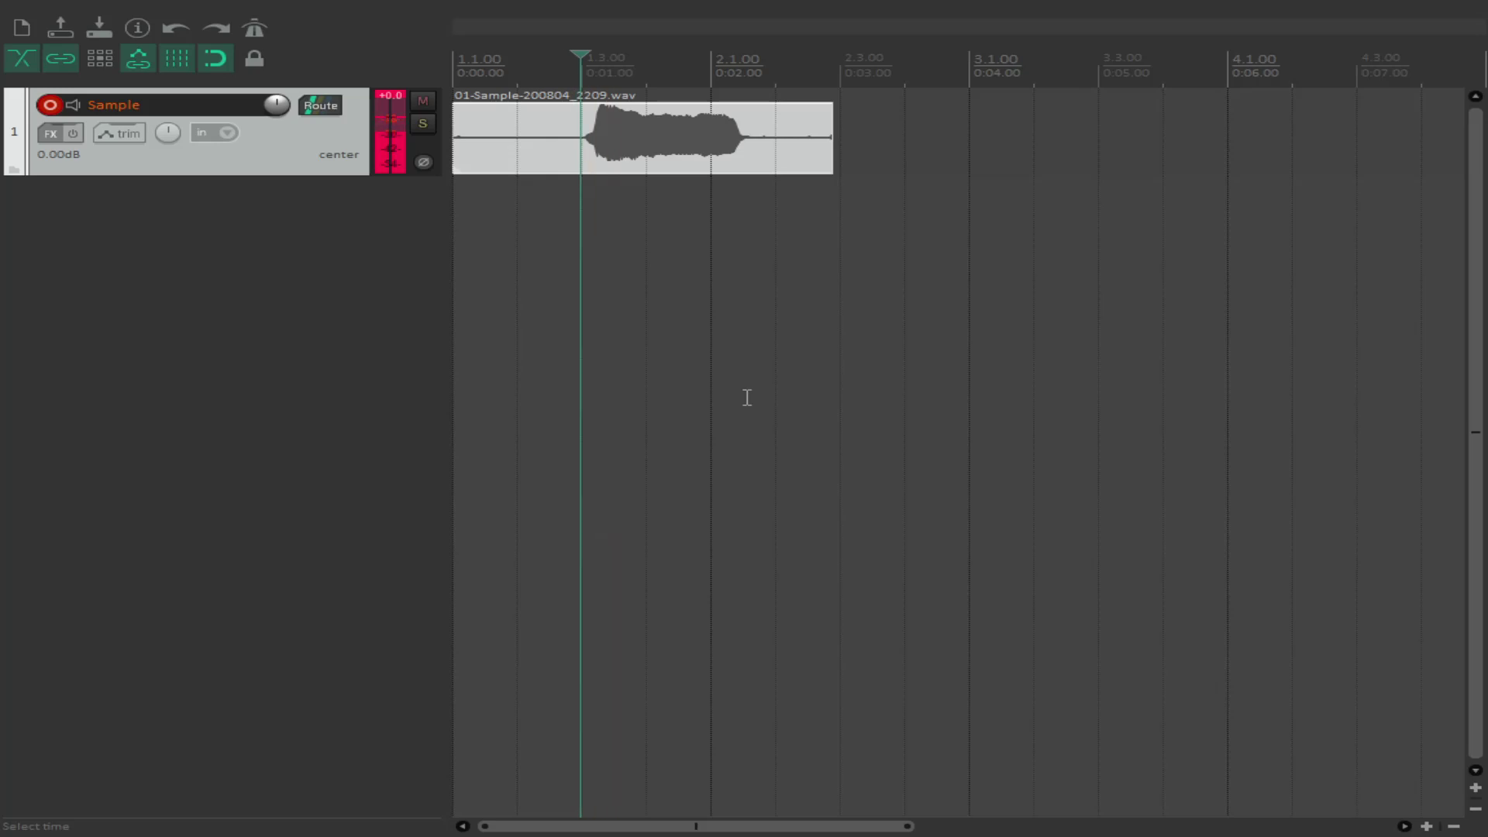
pyautogui.press('space')
pyautogui.press('space')
pyautogui.press('space')
pyautogui.press('space')
pyautogui.press('Right')
pyautogui.press('space')
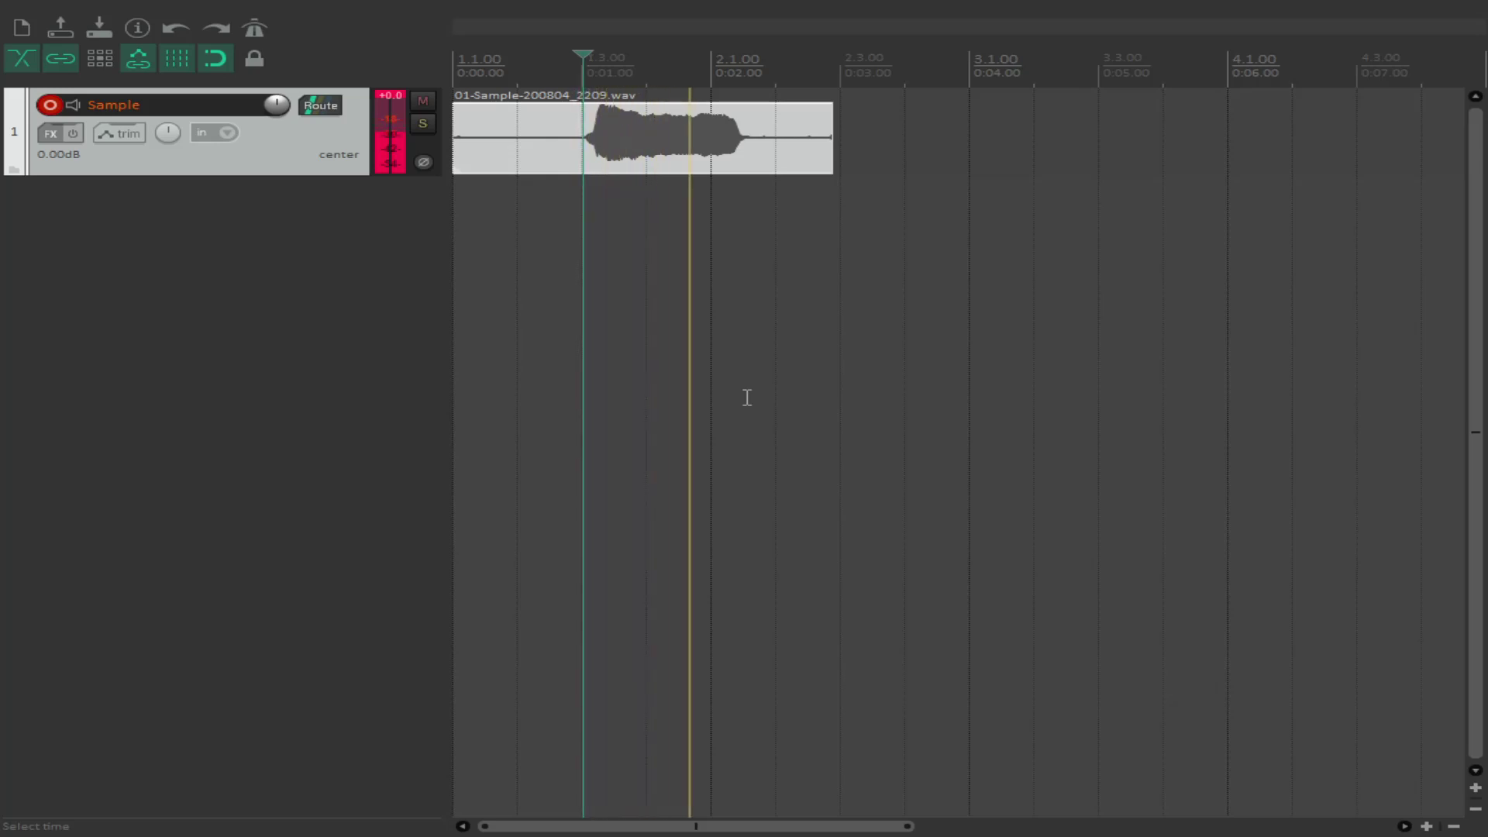
pyautogui.press('space')
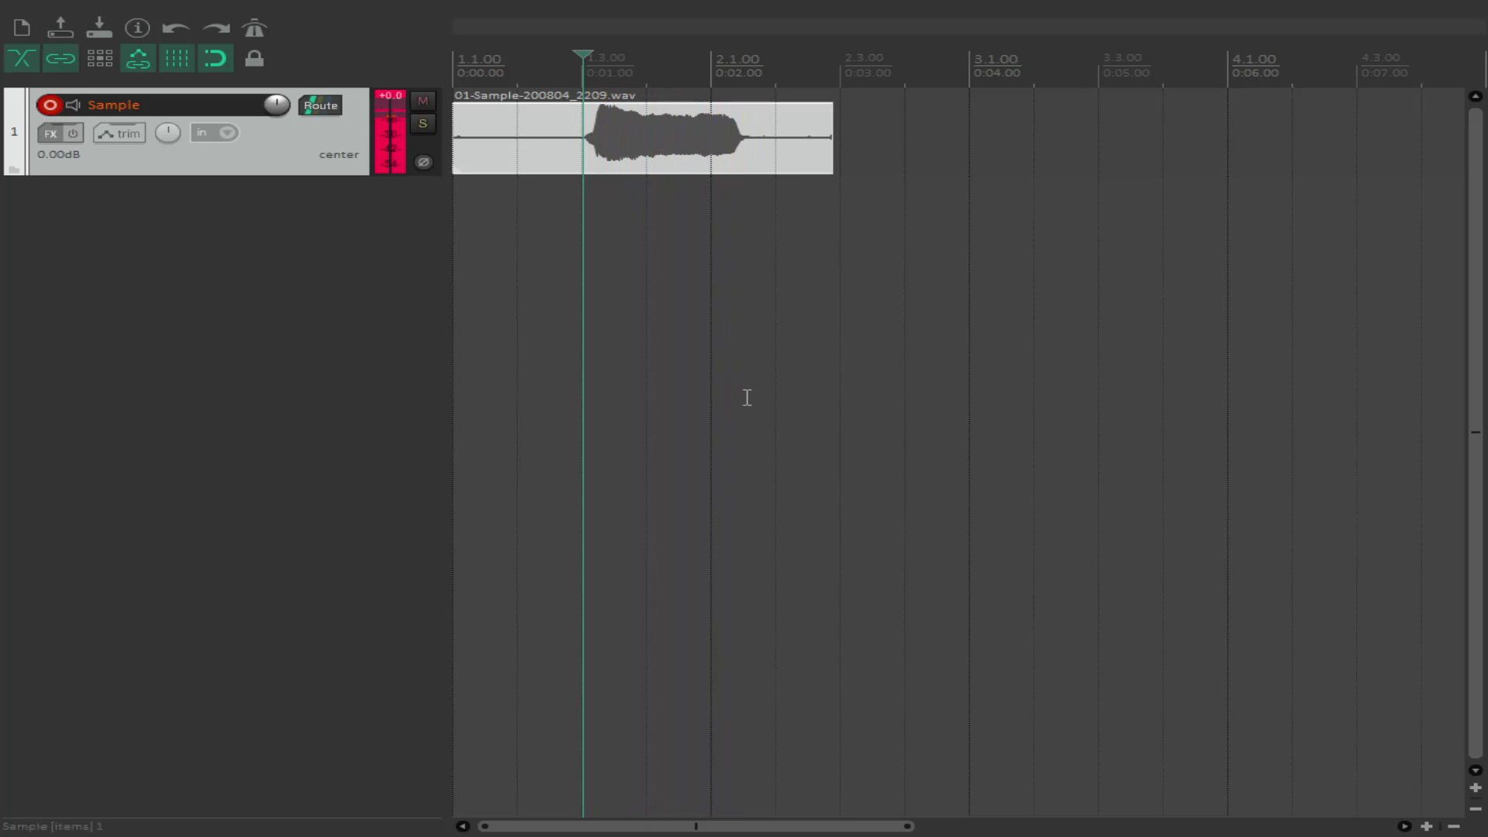
pyautogui.press('space')
pyautogui.press('space')
# Step: Split the recording at the edit cursor and delete the silent lead-in with ripple editing enabled
pyautogui.press('s')
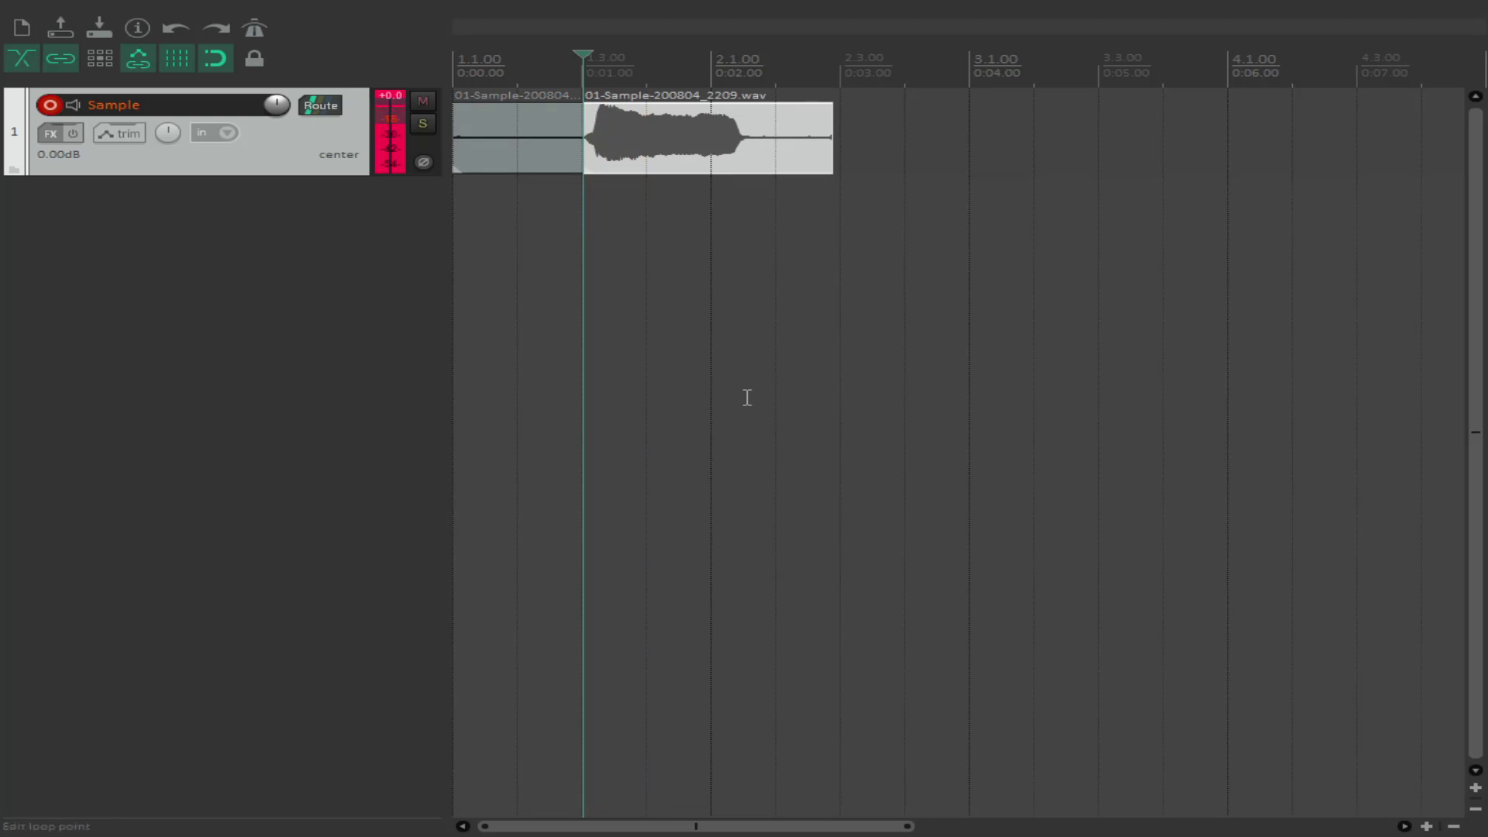
pyautogui.hotkey('ctrl', 'z')
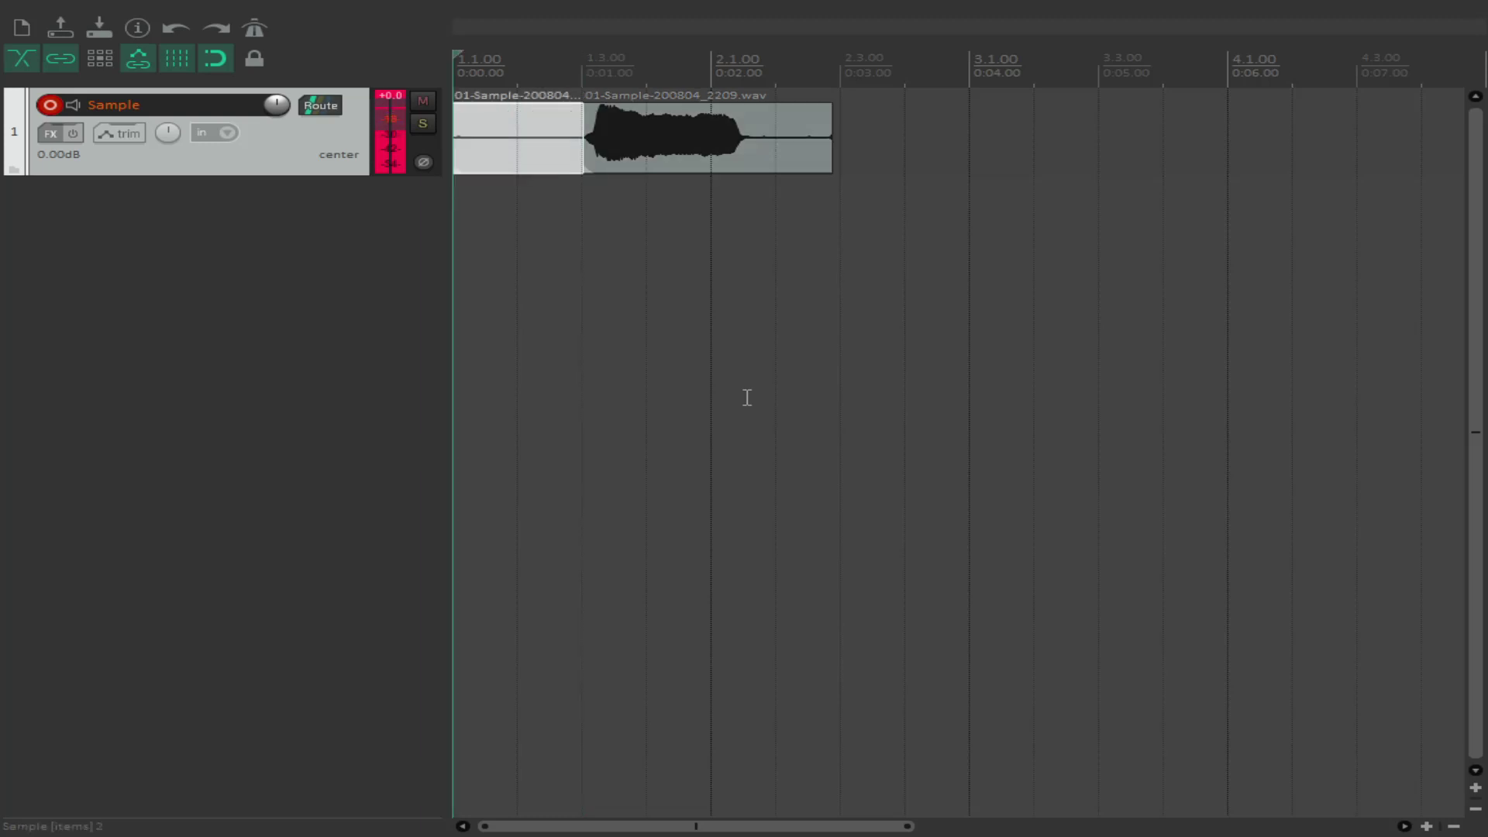
pyautogui.hotkey('alt', 's')
pyautogui.press('Delete')
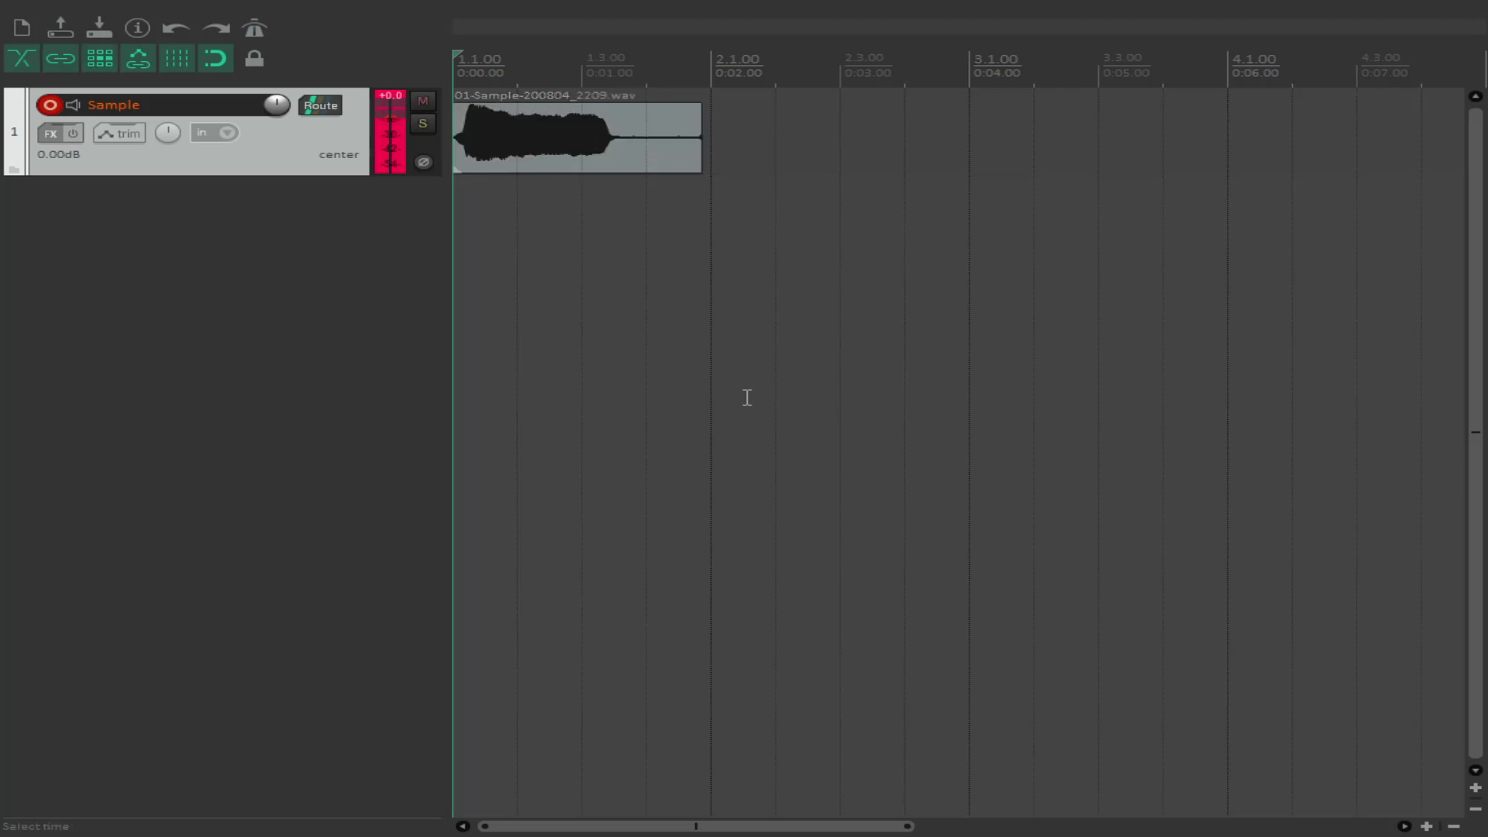
# Step: Find the end of the sound by listening, split the clip there at about 0:01.25 and delete the silent tail
pyautogui.hotkey('ctrl', 'a')
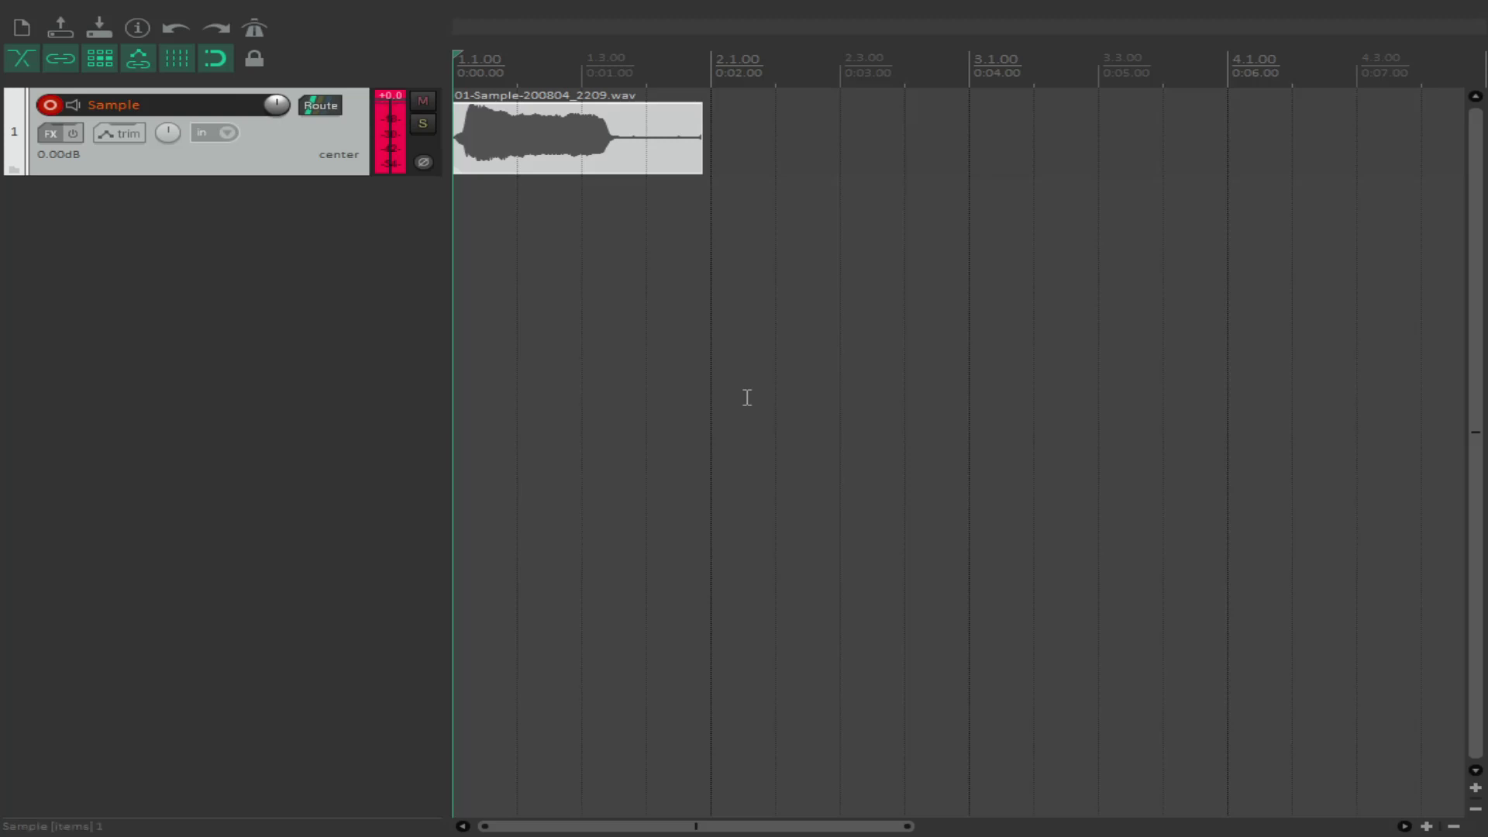
pyautogui.press('space')
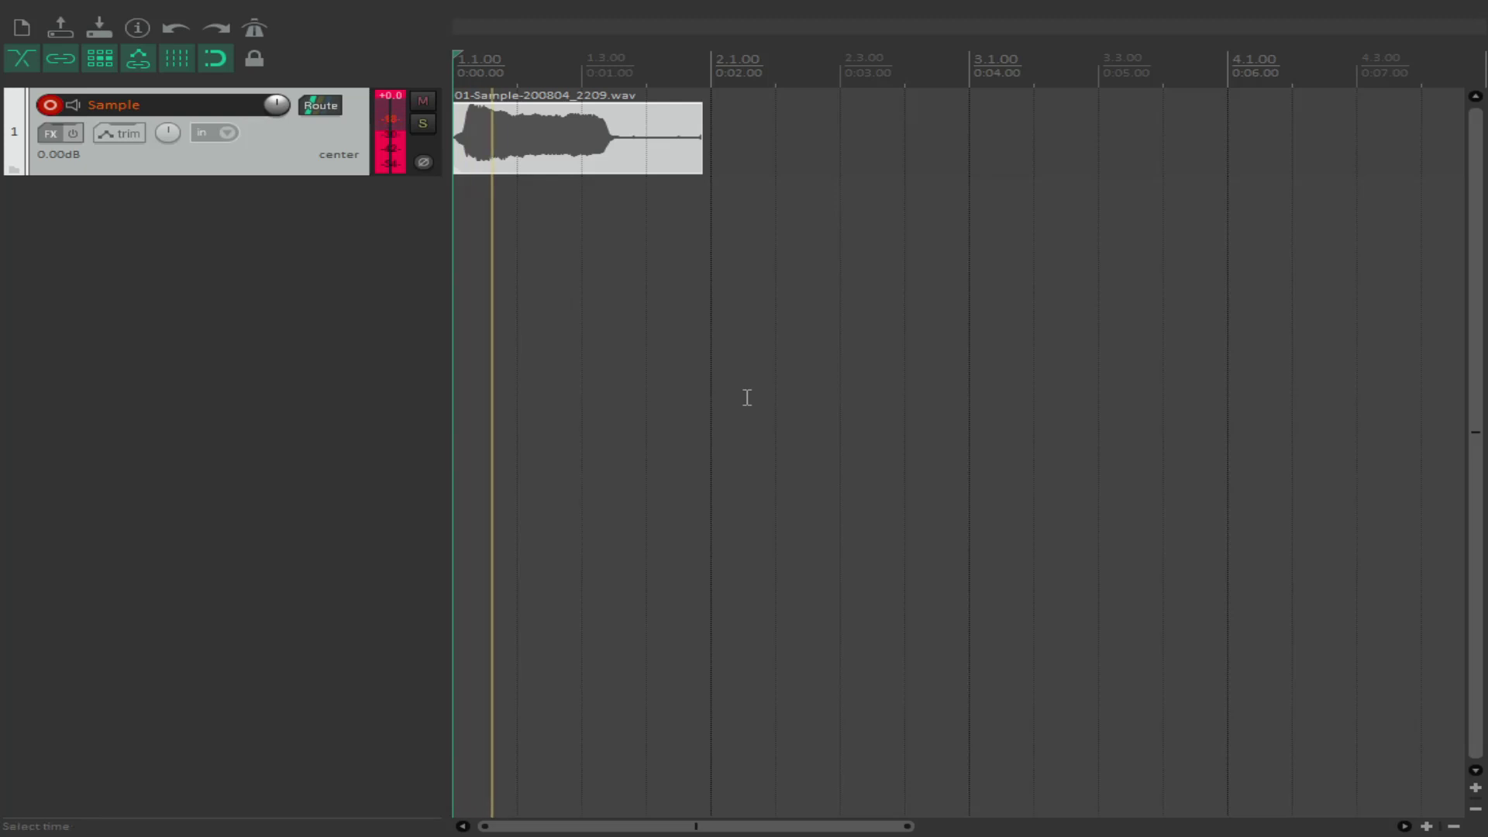
pyautogui.press('space')
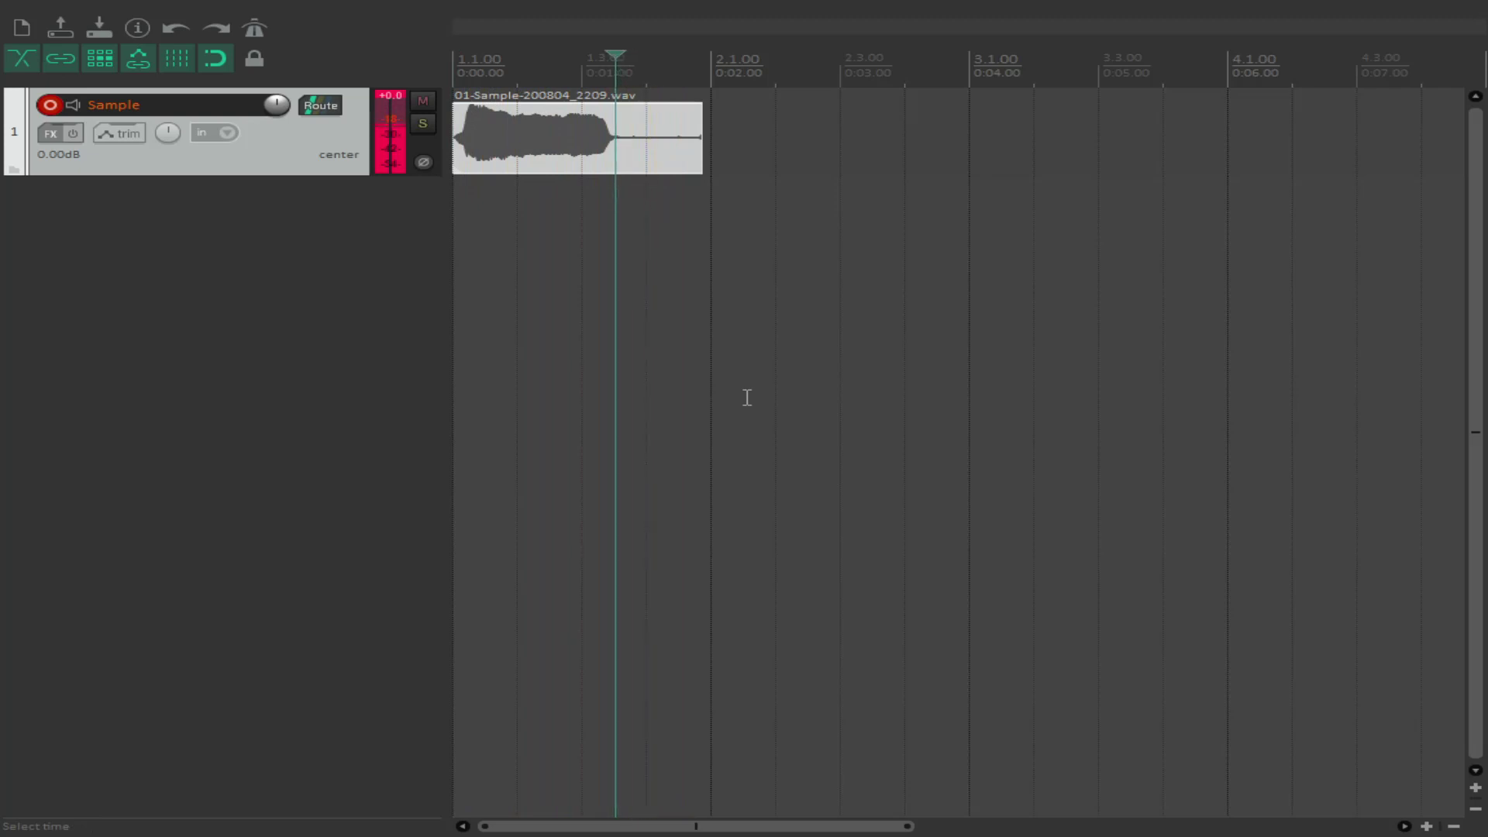
pyautogui.press('space')
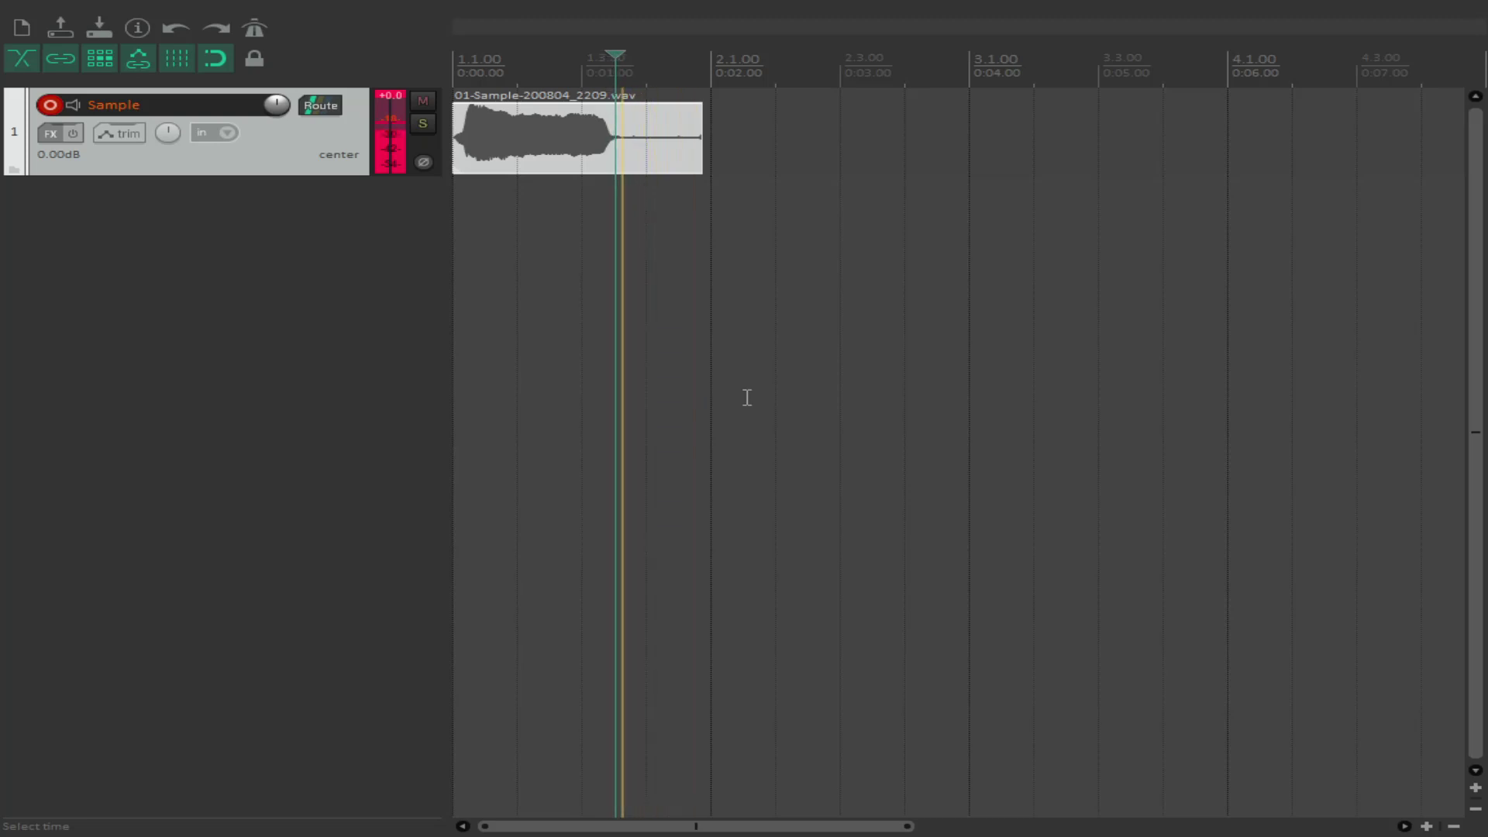
pyautogui.press('space')
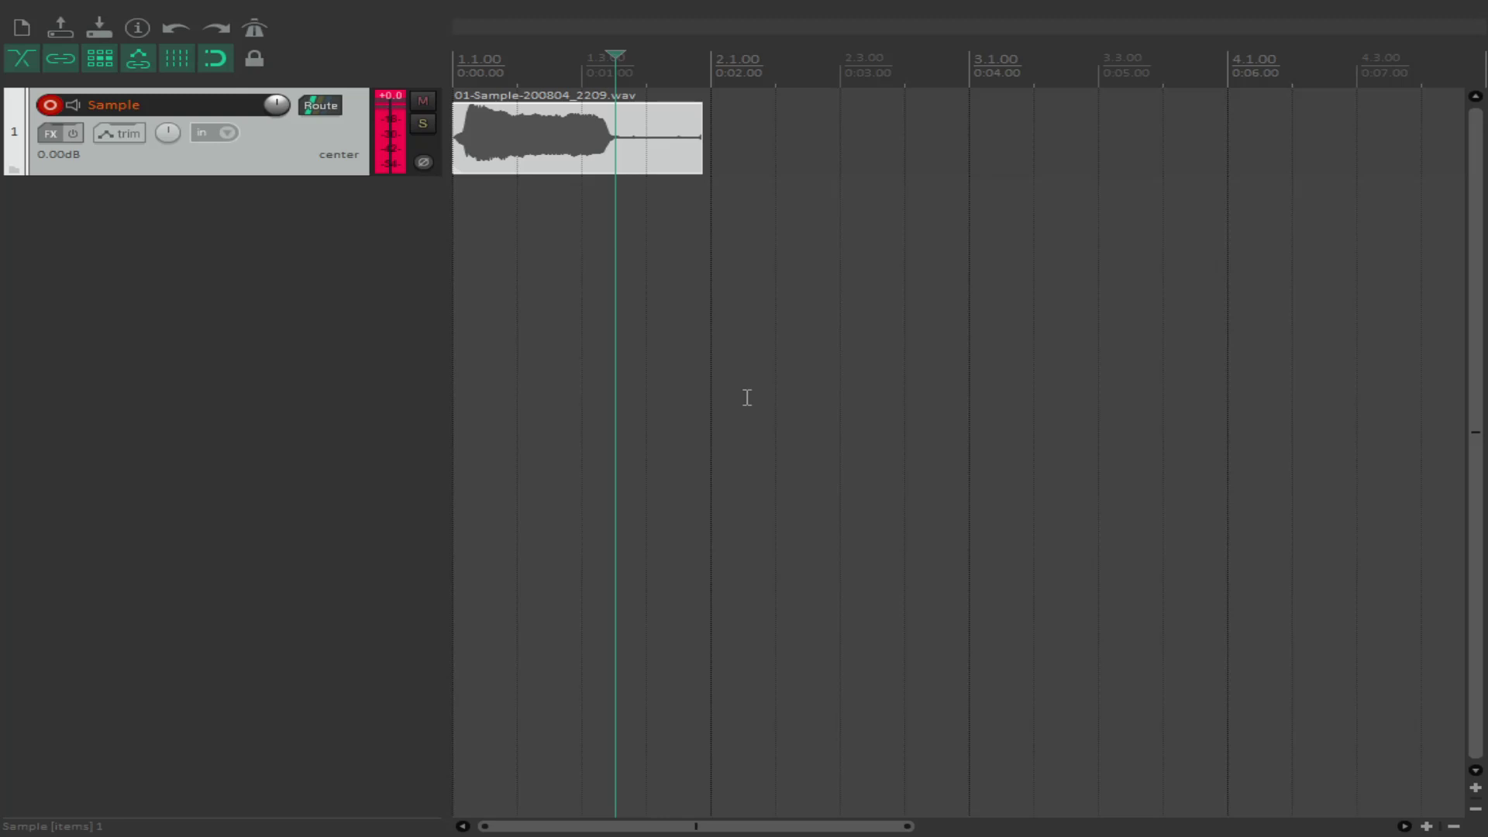
pyautogui.press('s')
pyautogui.press('Delete')
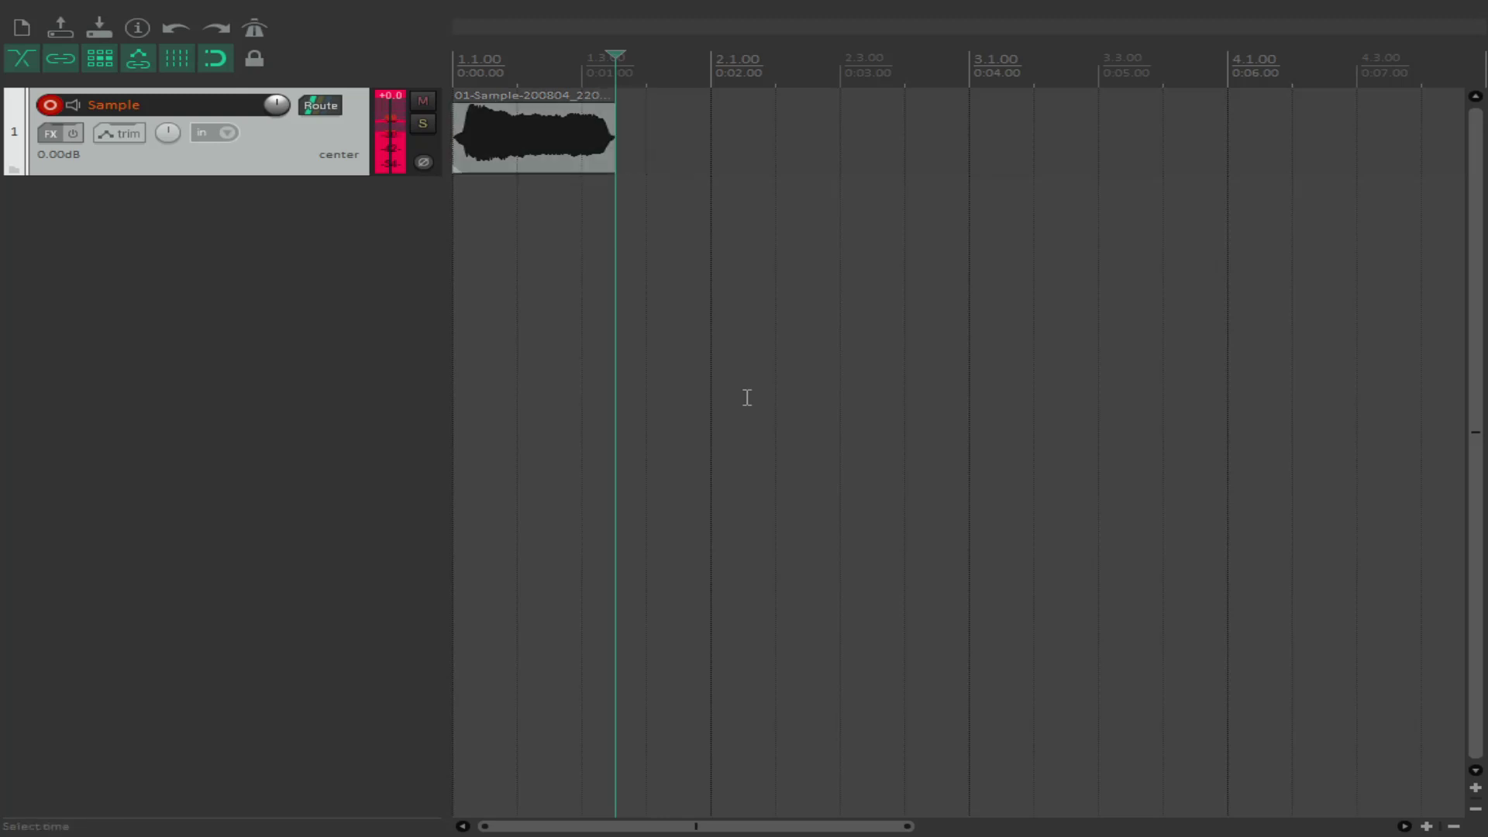
# Step: Play the trimmed sample from the start of the project to check both cuts
pyautogui.press('Home')
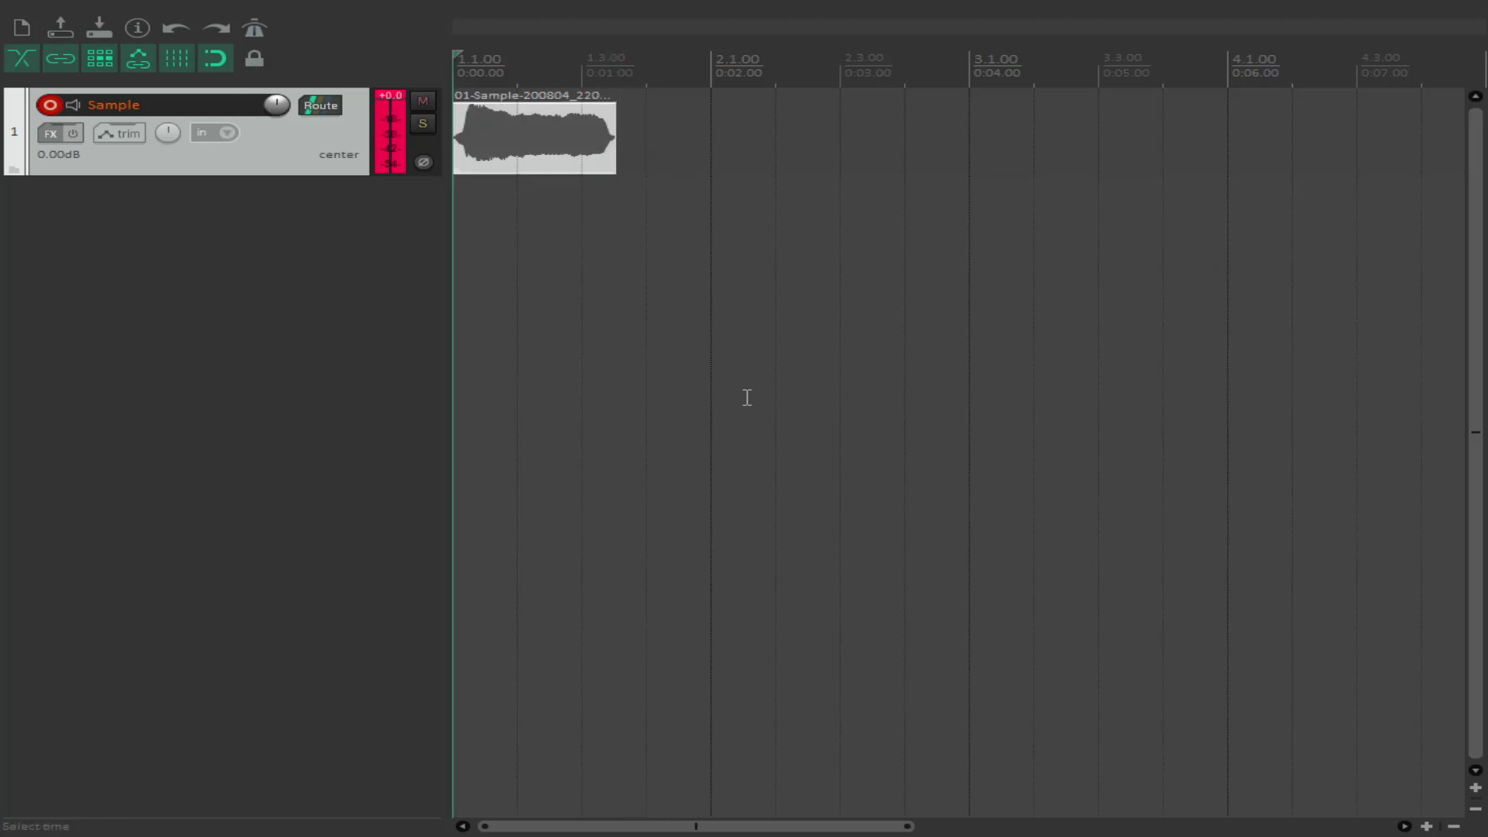
pyautogui.press('space')
pyautogui.press('space')
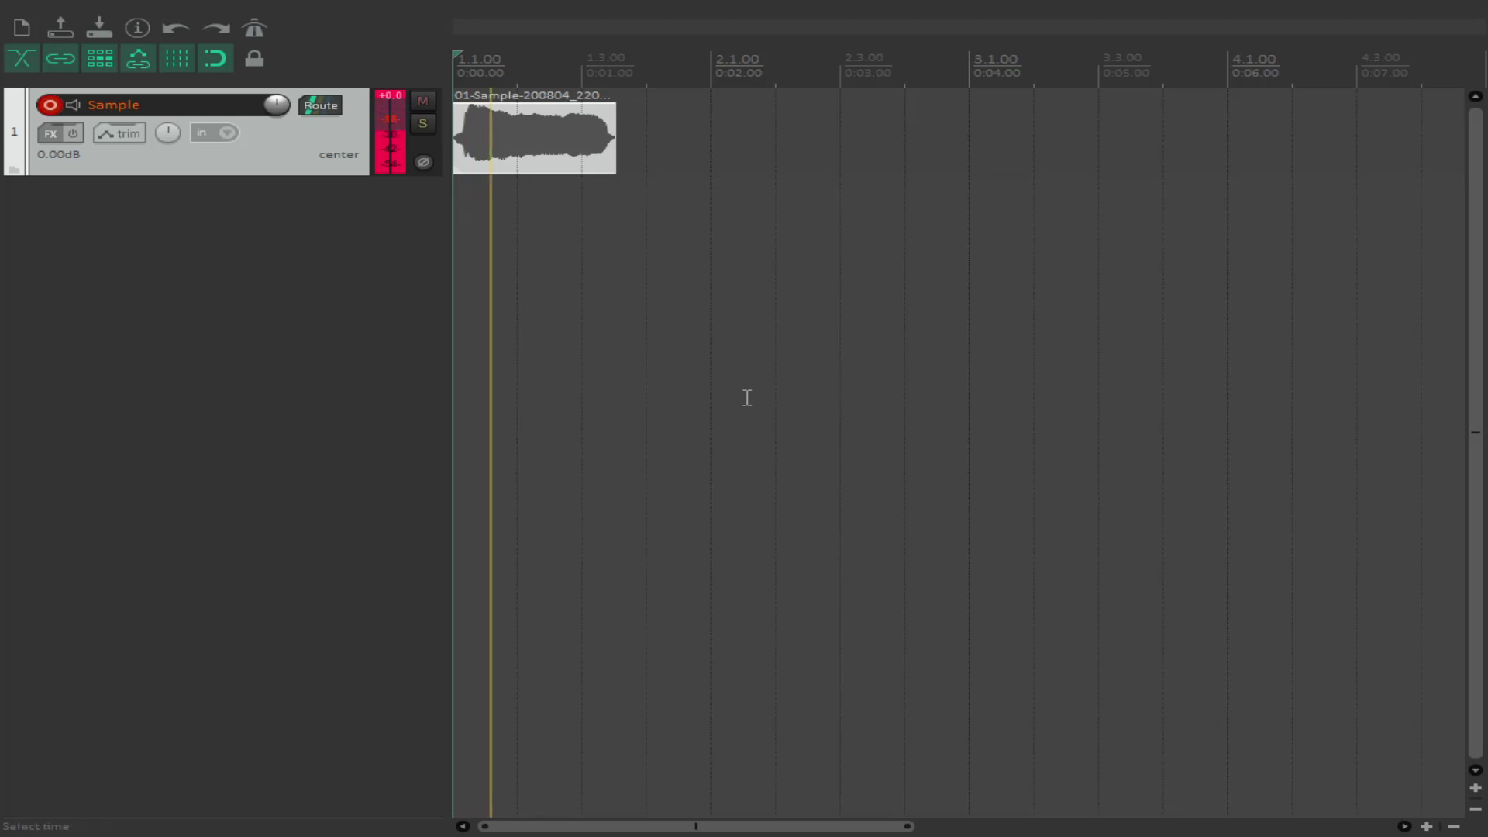
pyautogui.press('space')
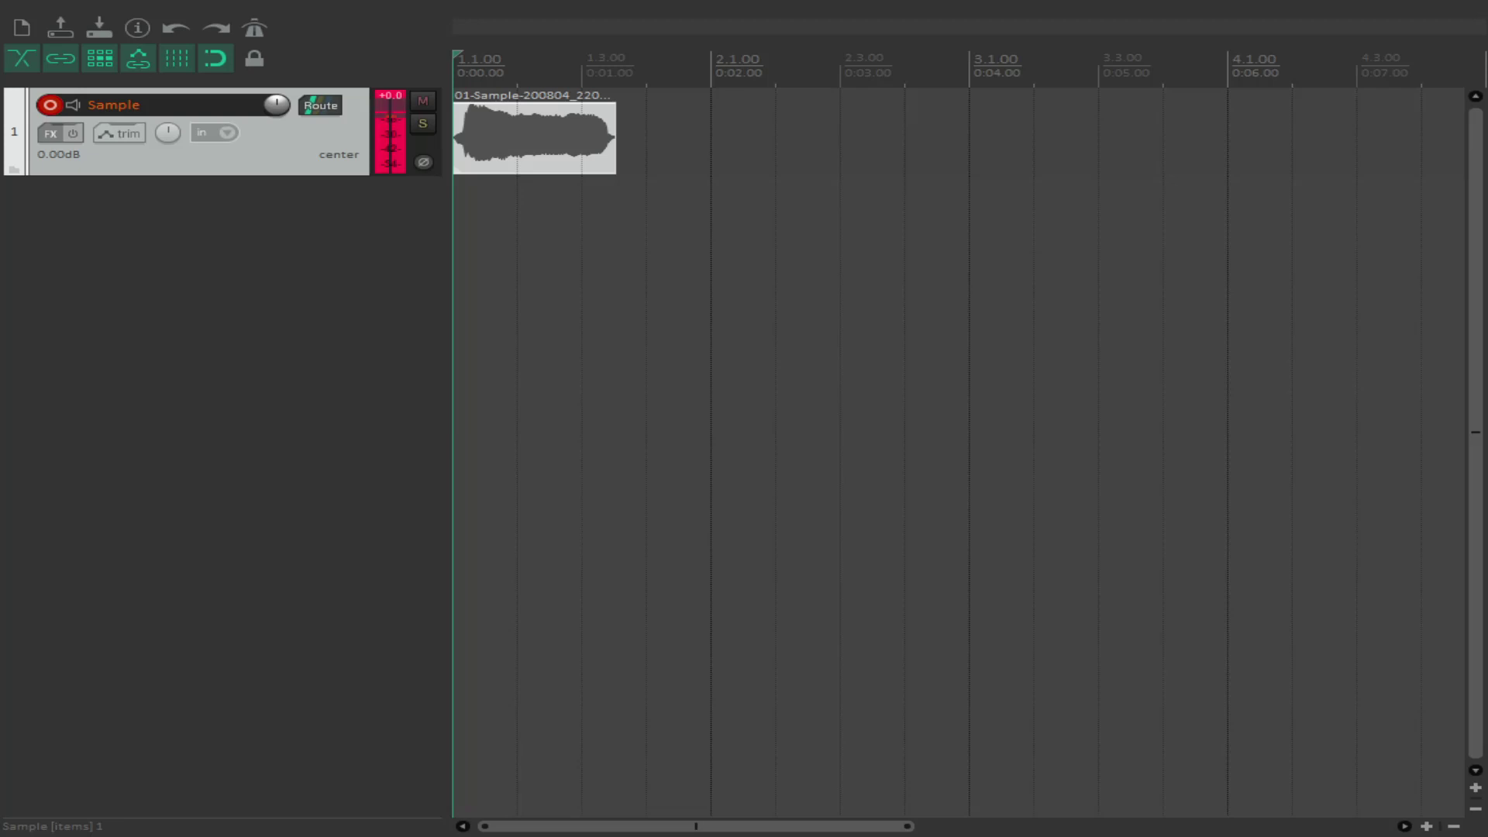
# Step: Load the glued sample into ReaSamplOmatic5000 on a new record-armed track and select that track
pyautogui.moveTo(1473, 402); pyautogui.dragTo(744, 401)
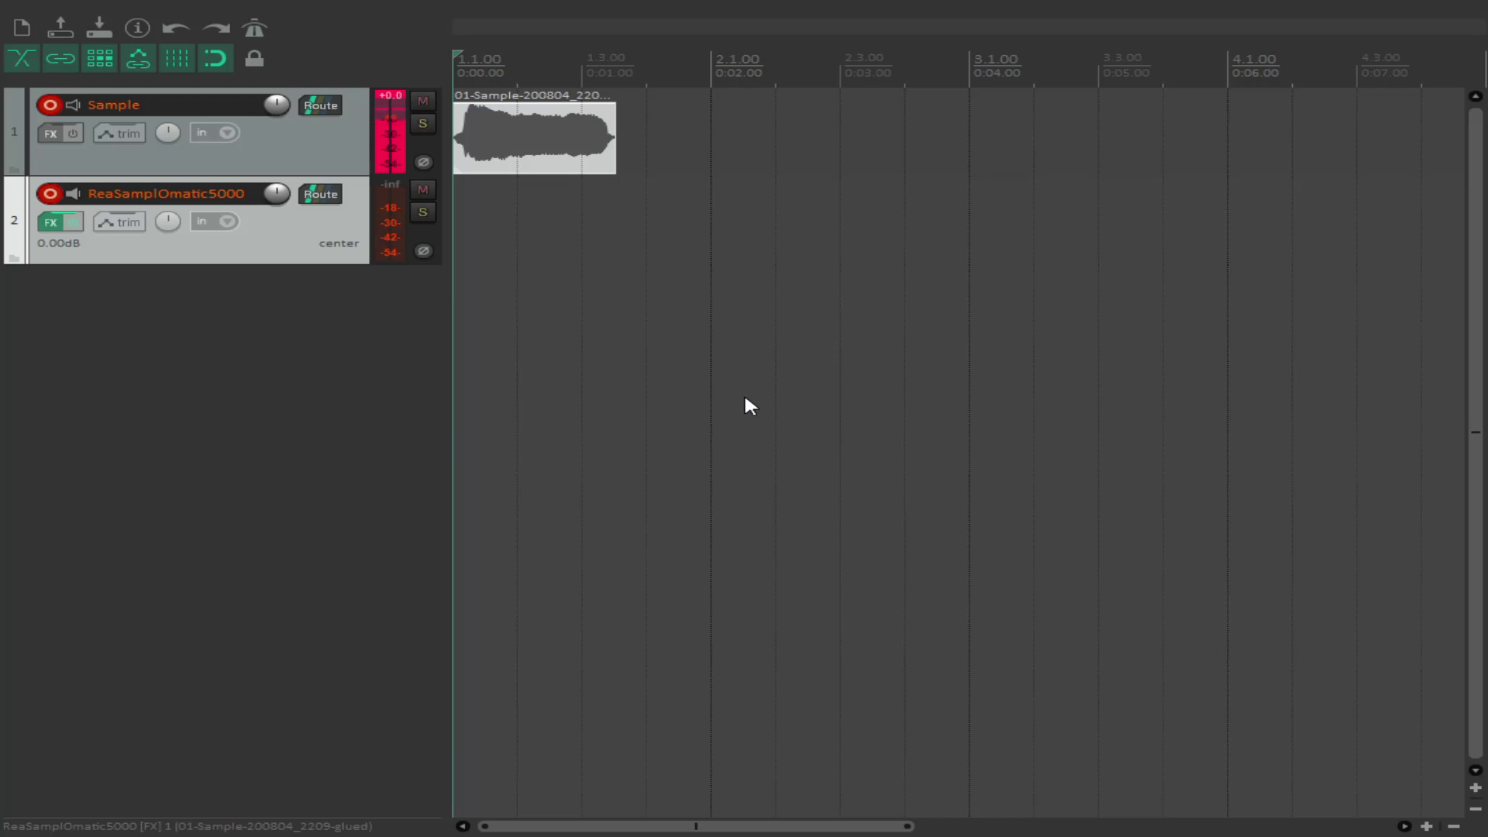
pyautogui.press('Up')
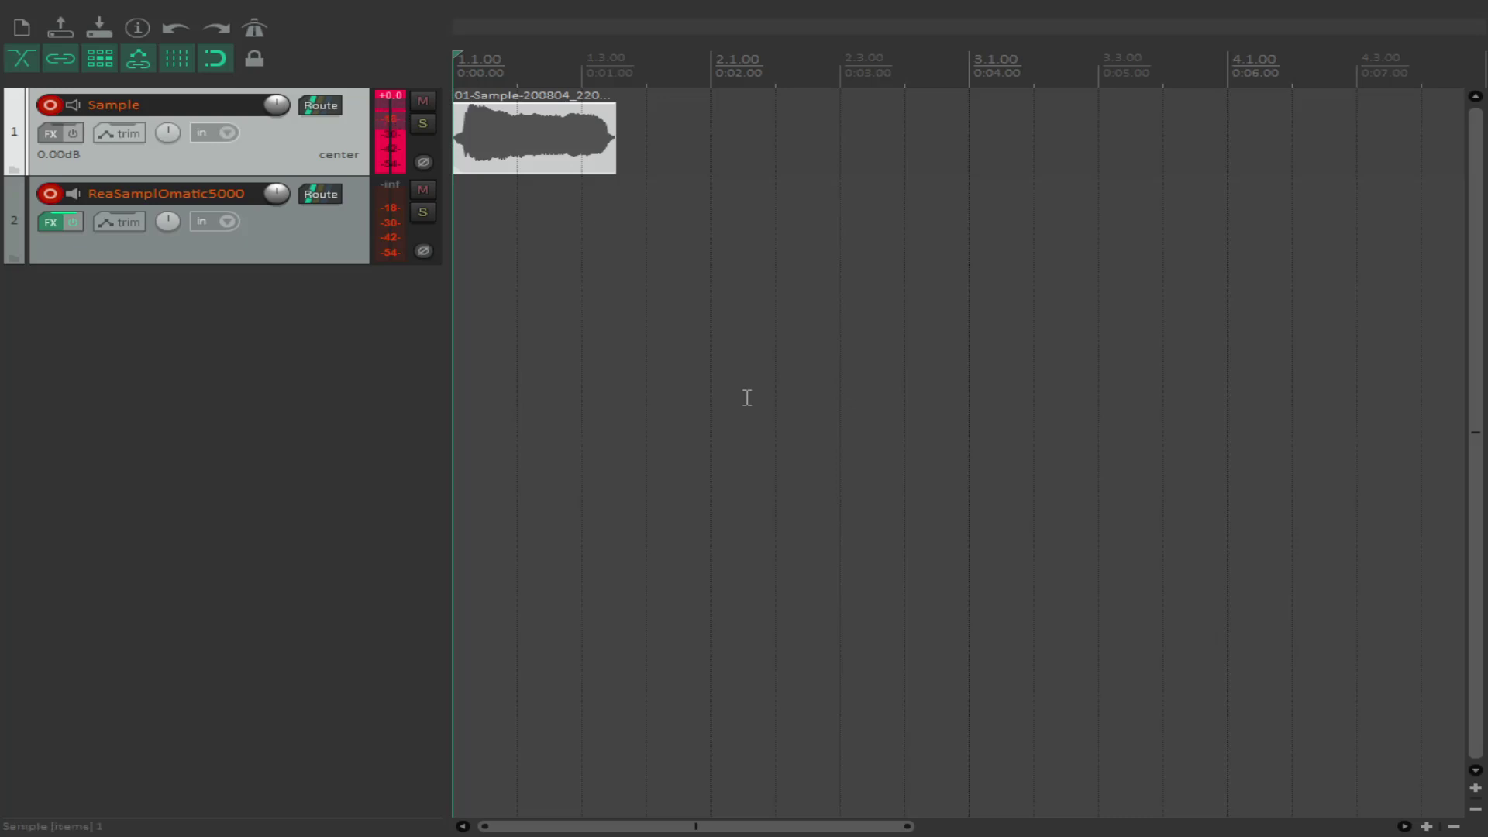
pyautogui.press('Down')
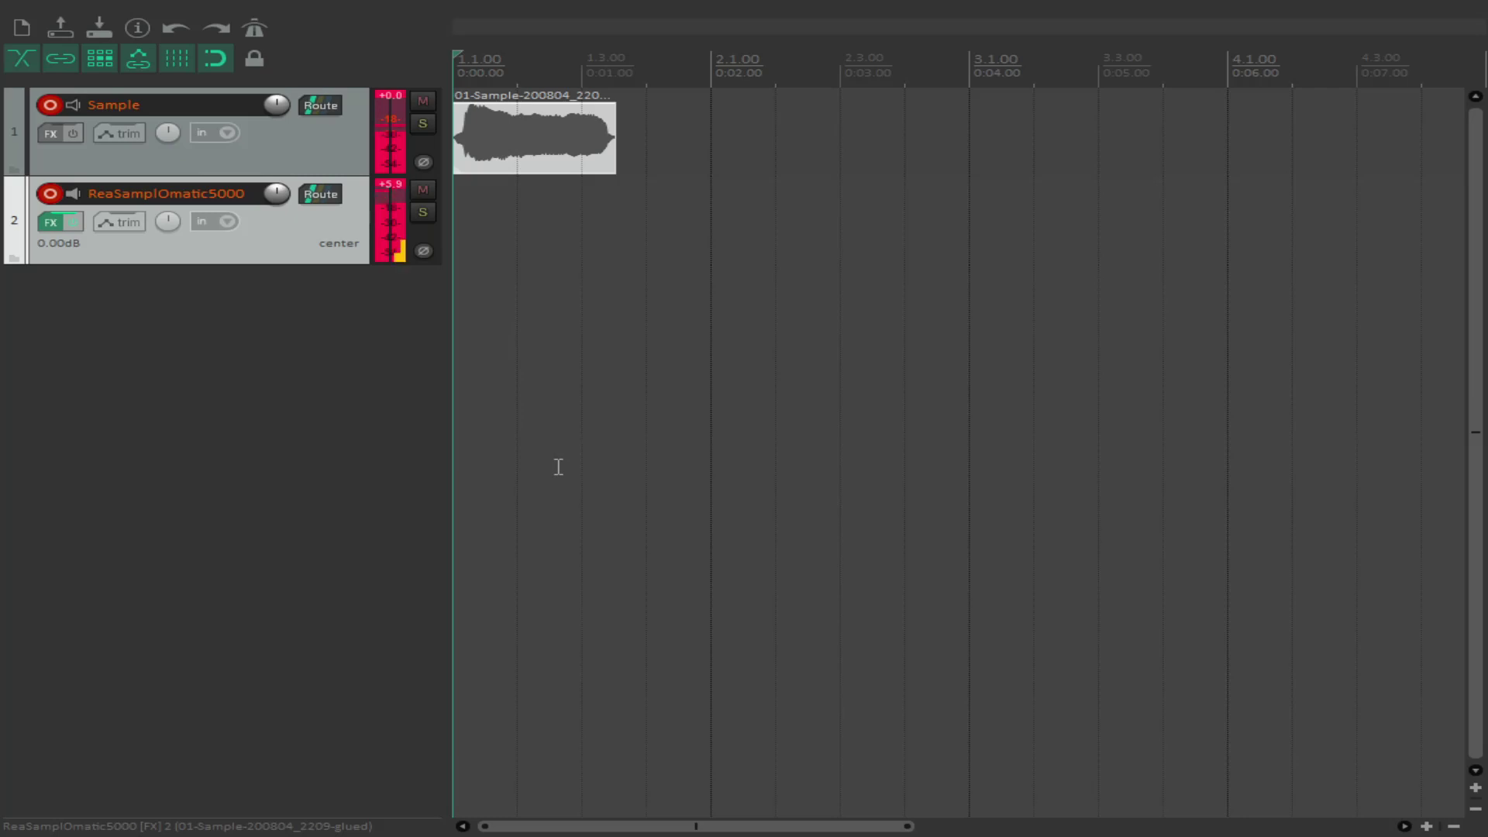
# Step: Play the original sample once more and delete the Sample track, keeping the ReaSamplOmatic5000 track
pyautogui.press('space')
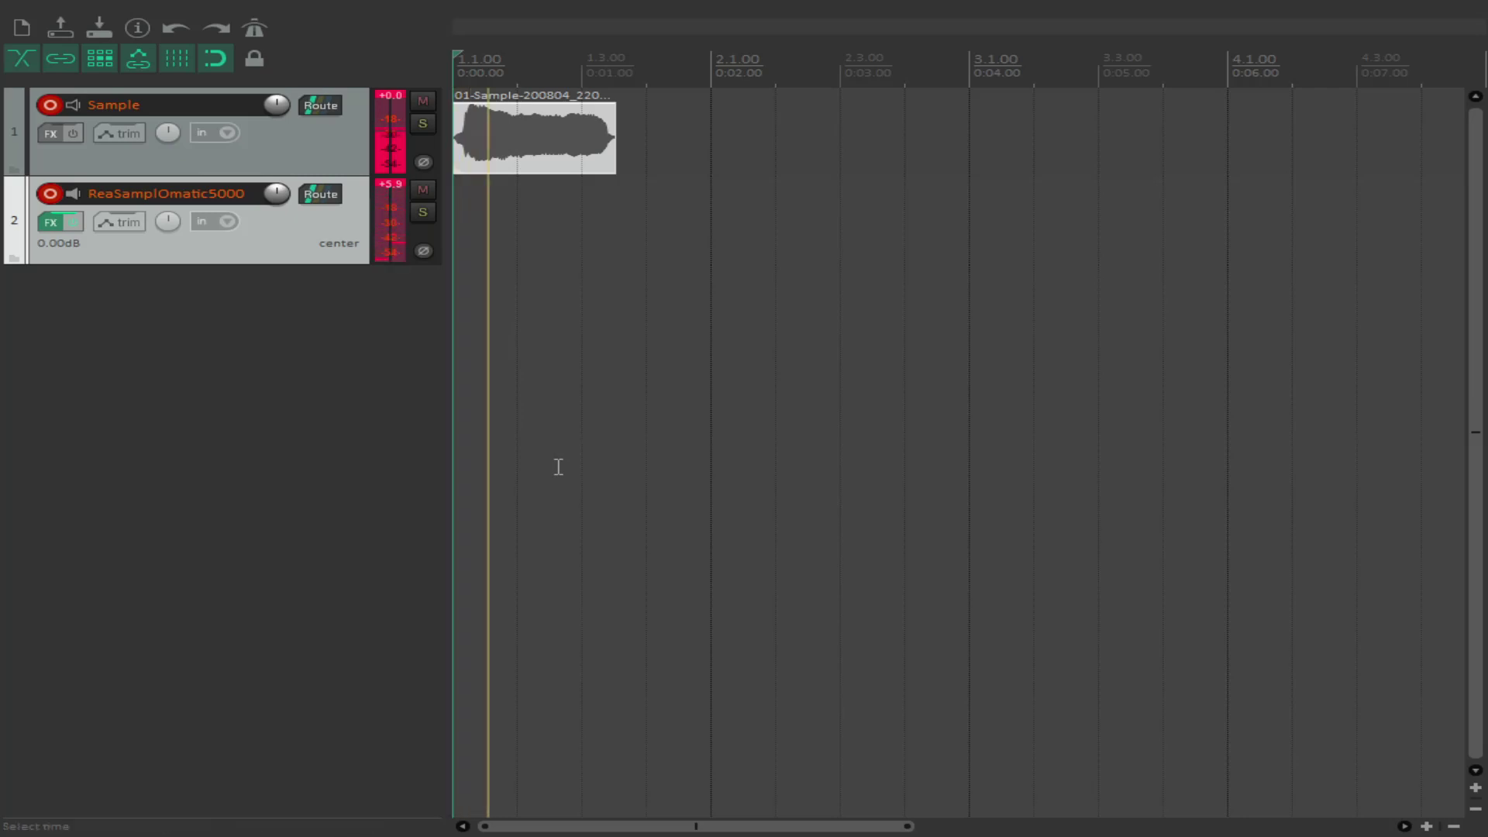
pyautogui.press('space')
pyautogui.press('Up')
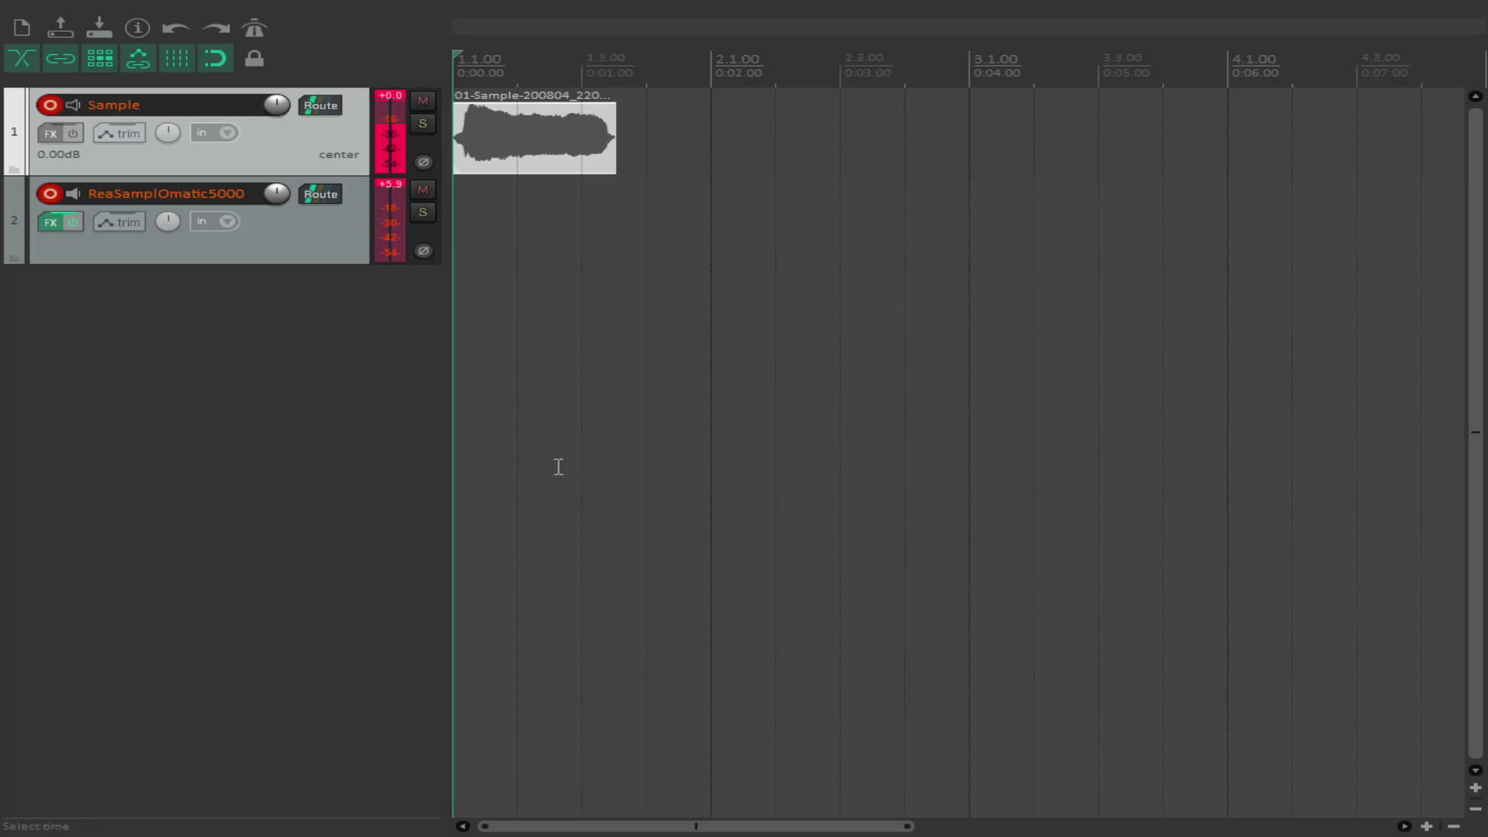
pyautogui.press('Delete')
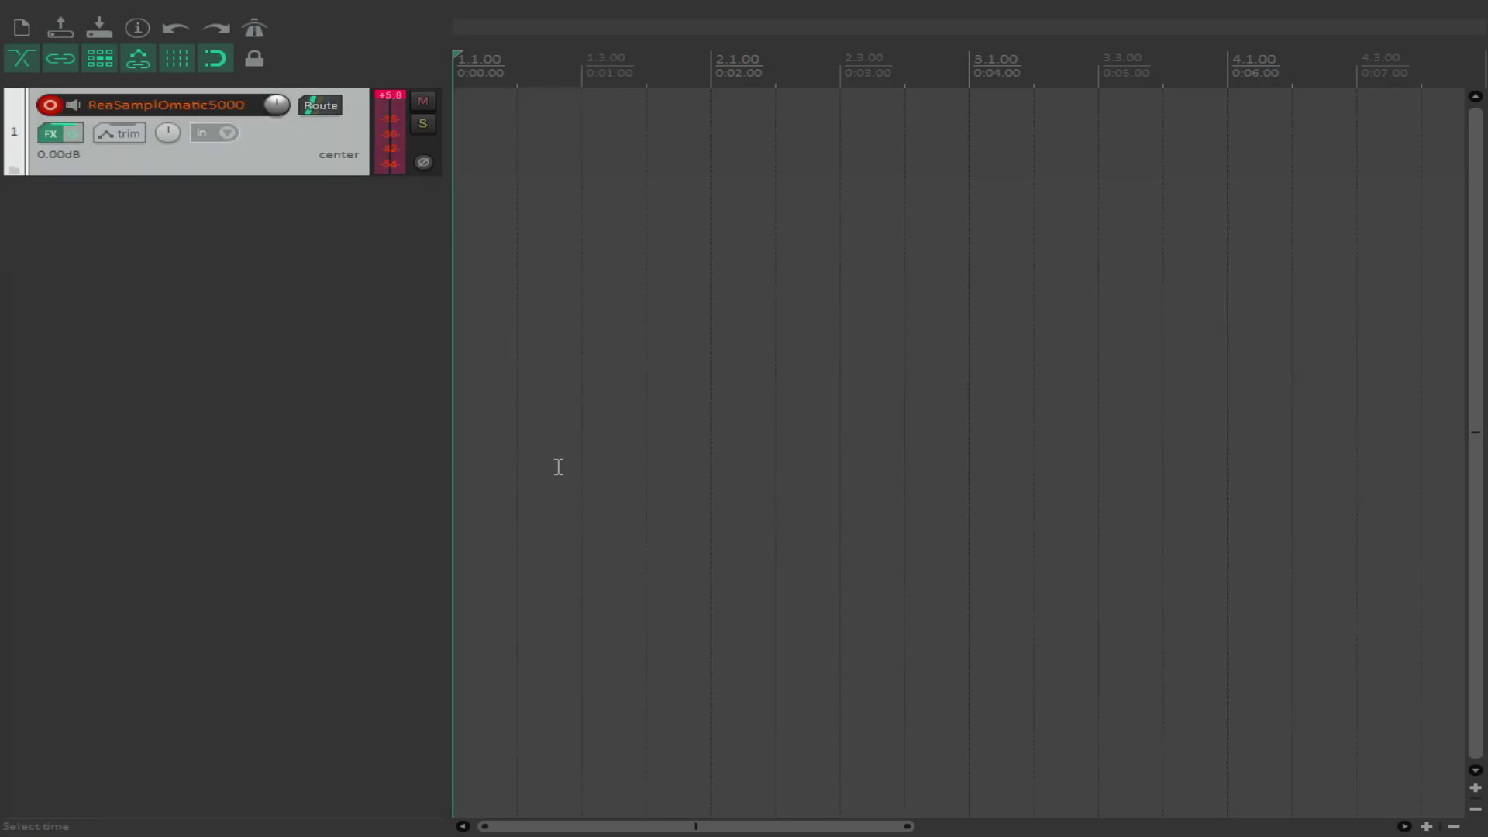
# Step: Turn on the metronome for recording
pyautogui.hotkey('ctrl', 'alt', 'm')
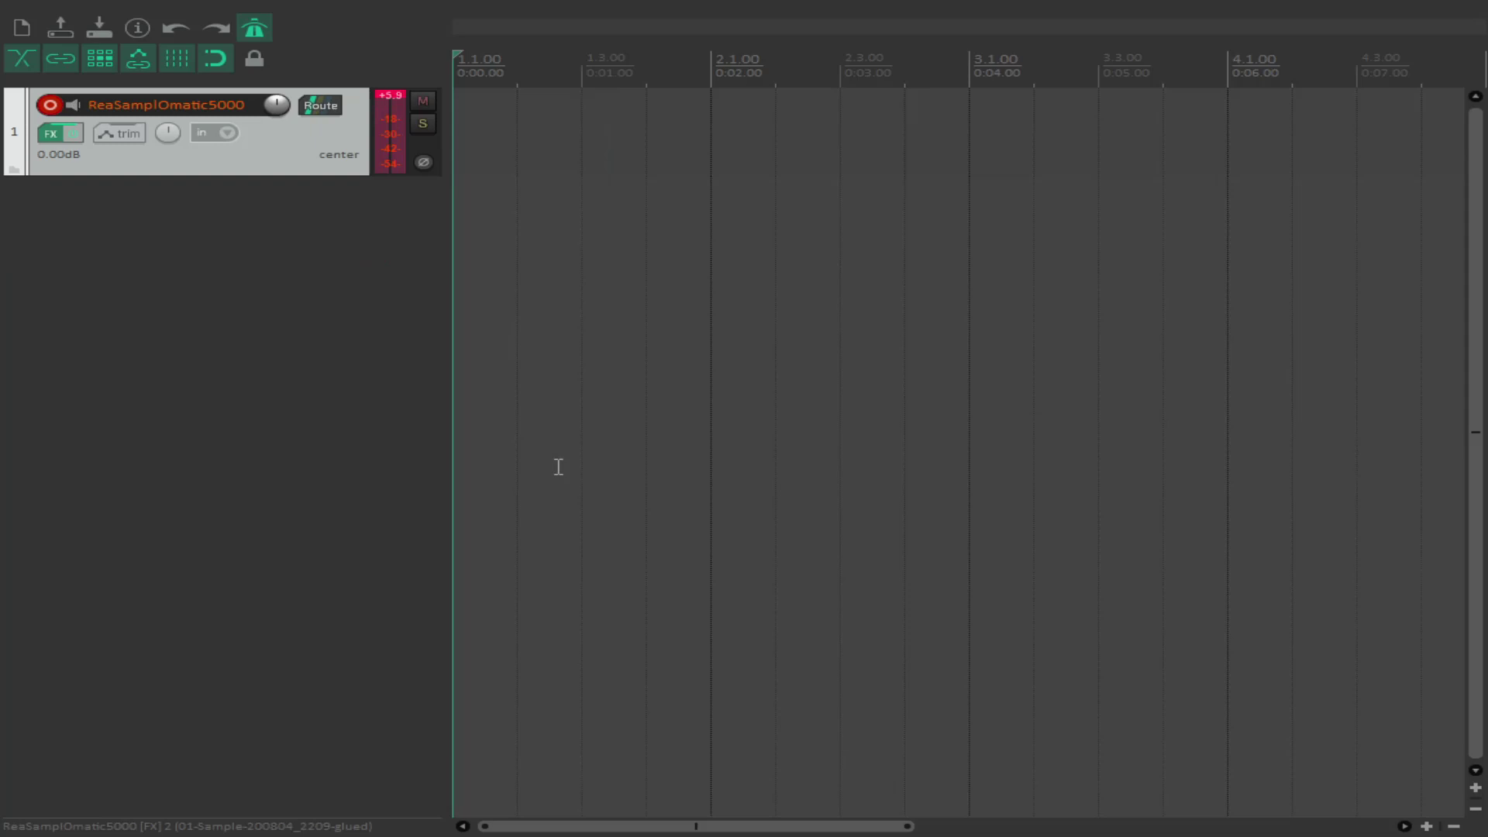
pyautogui.hotkey('ctrl', 'r')
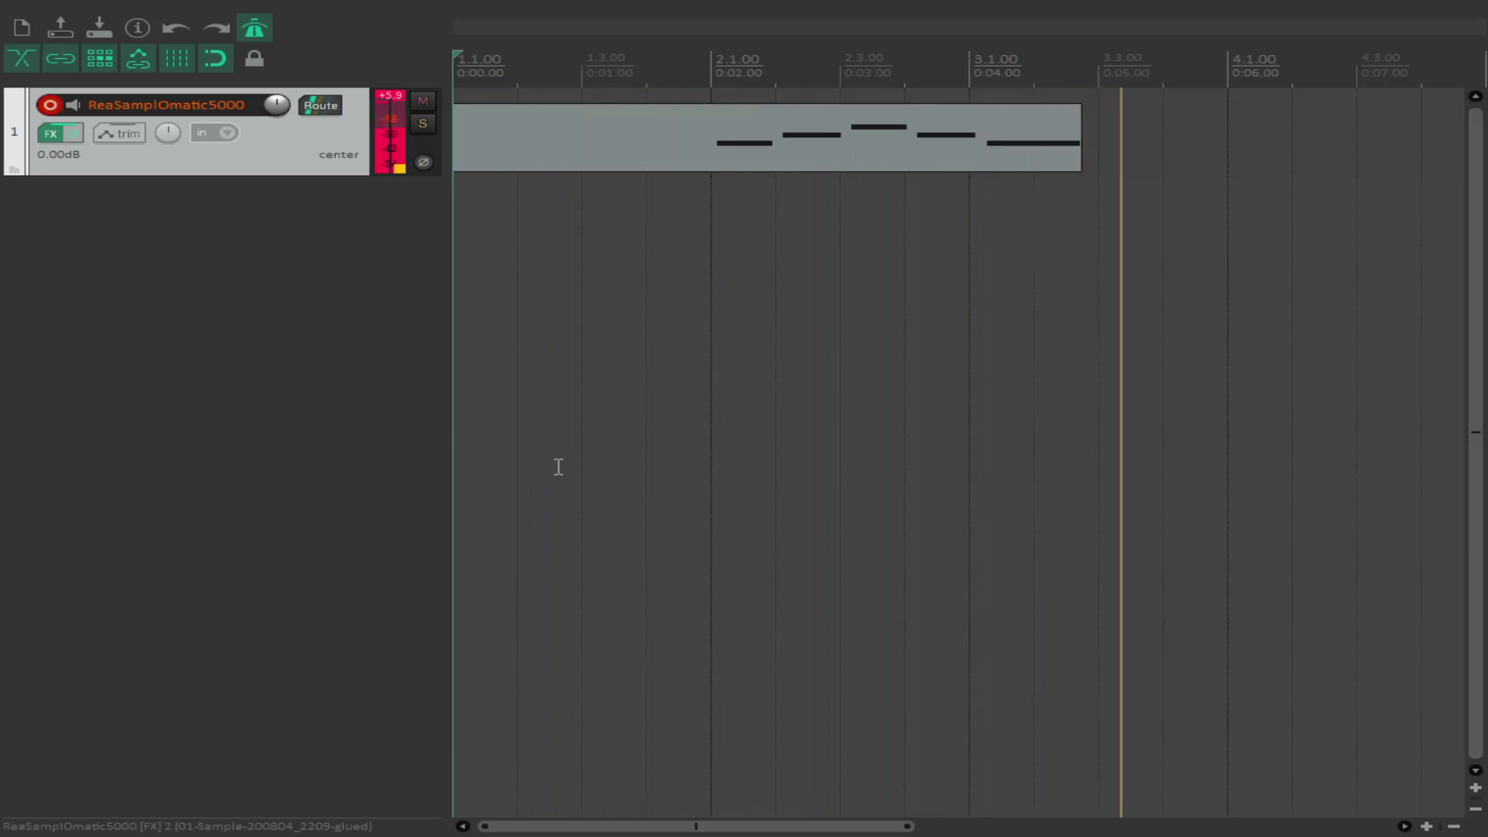
pyautogui.press('space')
pyautogui.hotkey('ctrl', 'z')
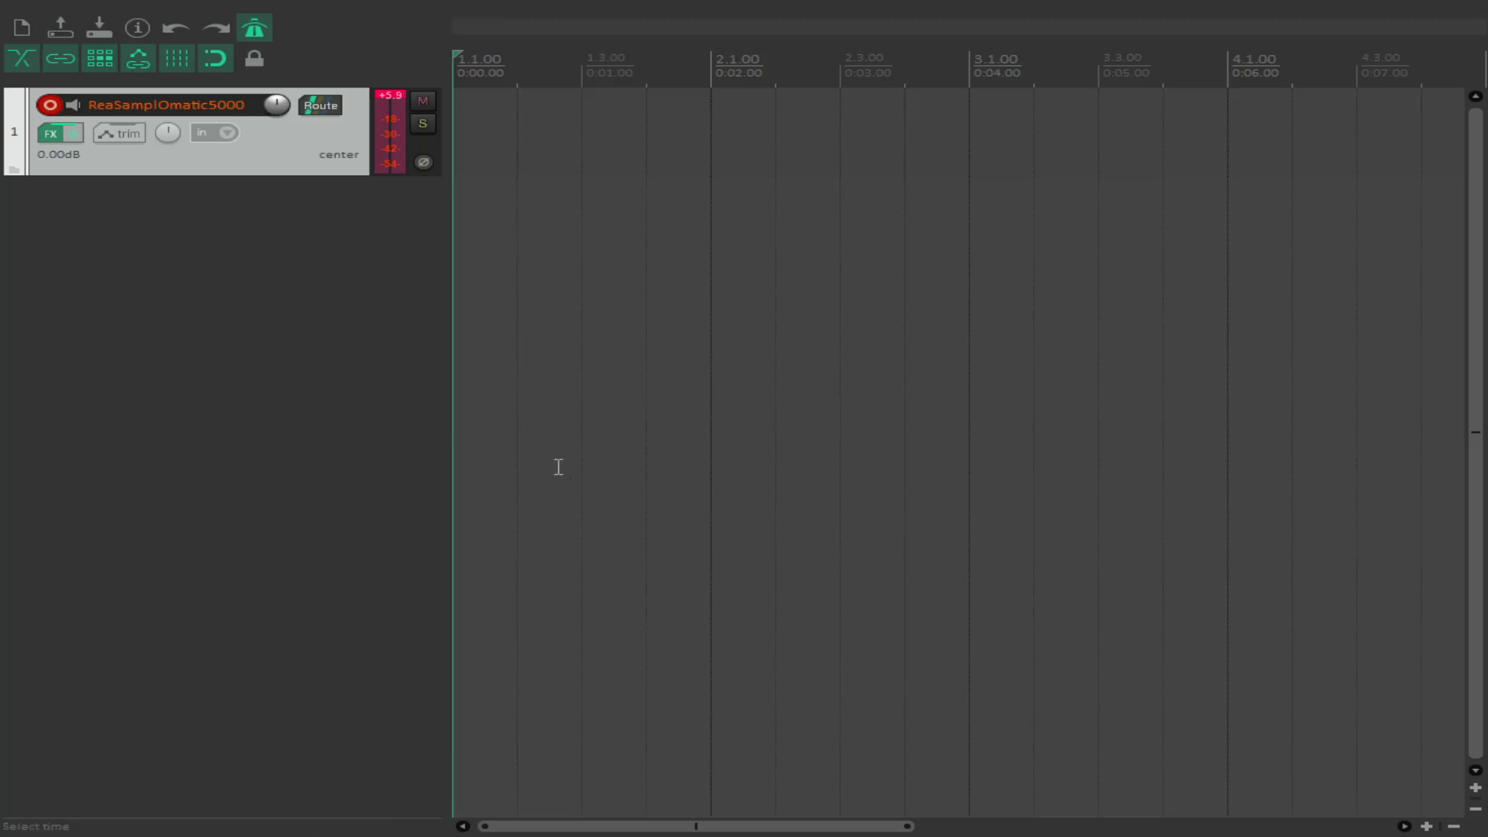
# Step: Listen briefly to the metronome, record a MIDI melody of about 20 seconds on the ReaSamplOmatic5000 track and return to the project start
pyautogui.press('space')
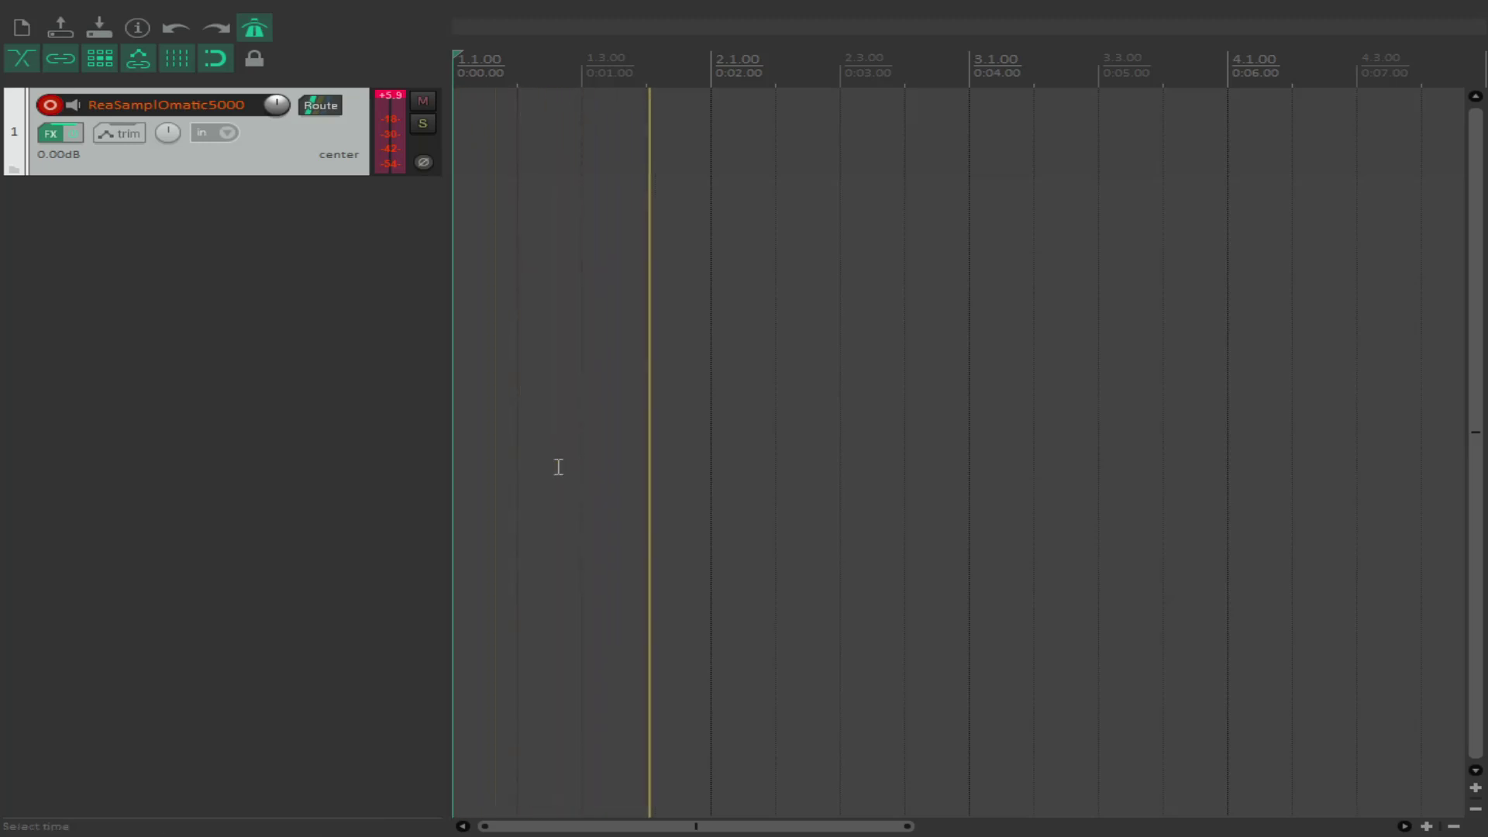
pyautogui.press('space')
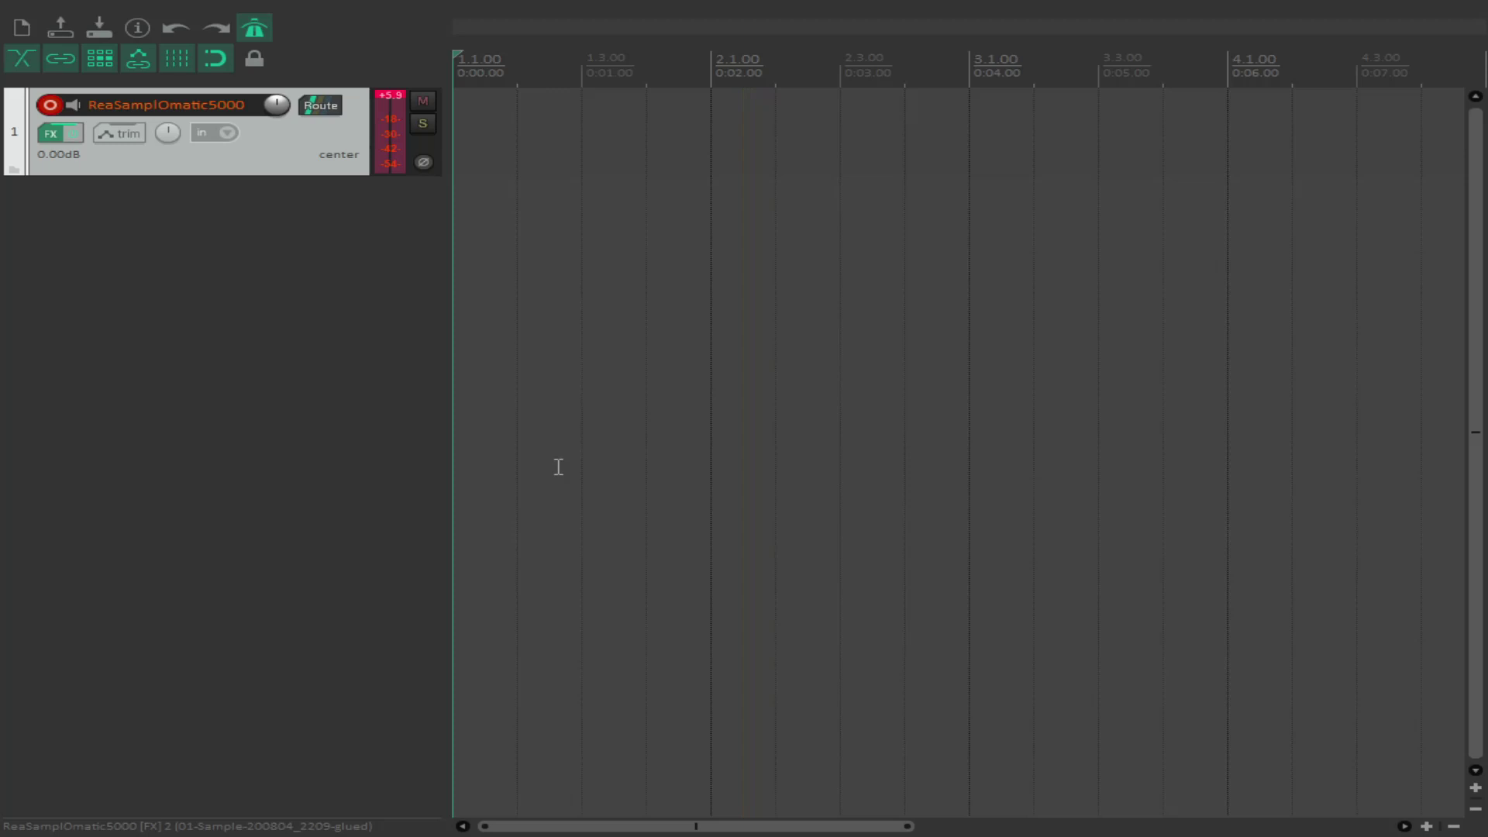
pyautogui.hotkey('ctrl', 'r')
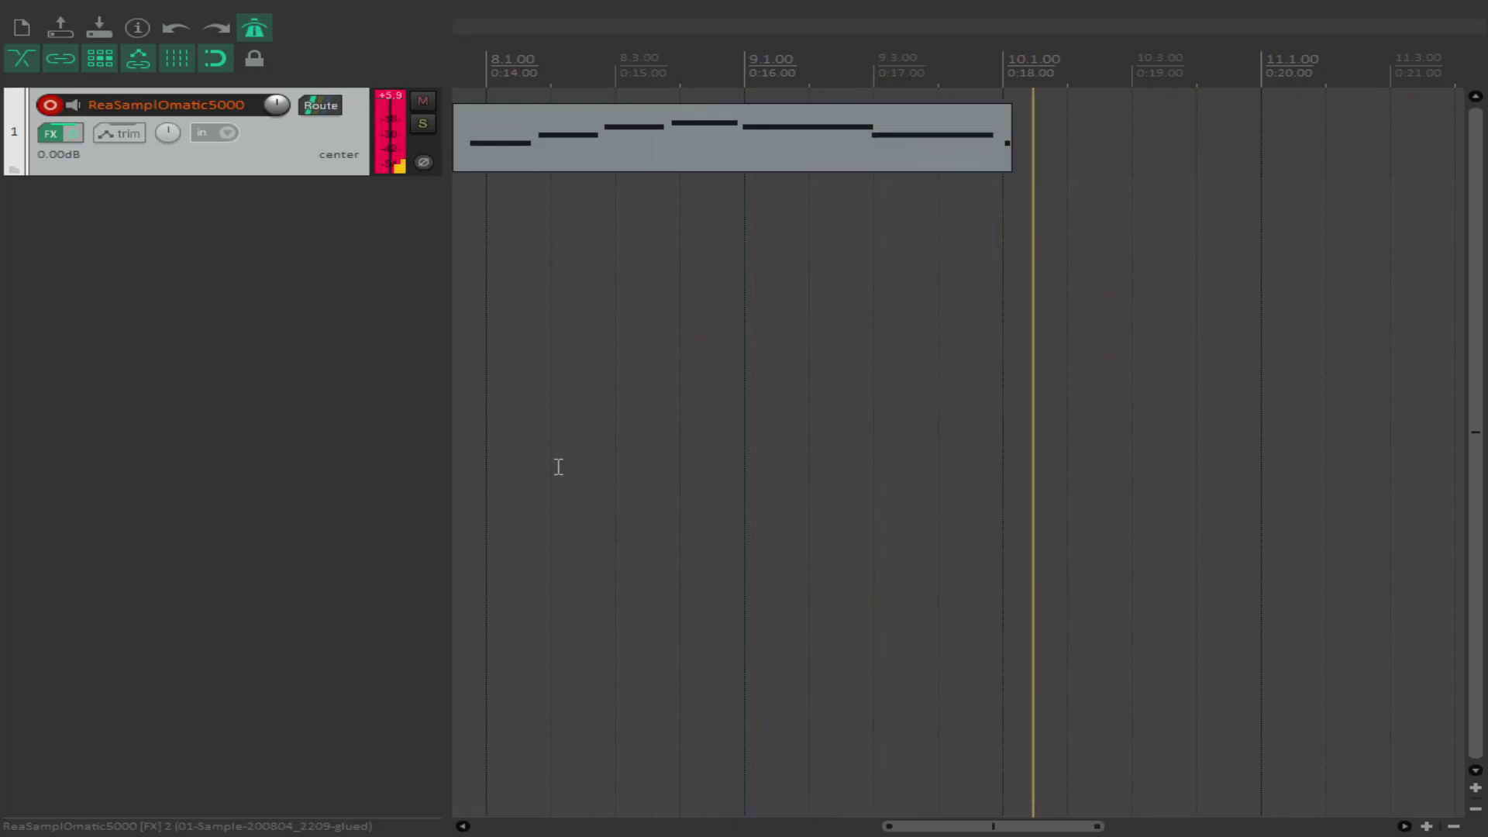
pyautogui.press('space')
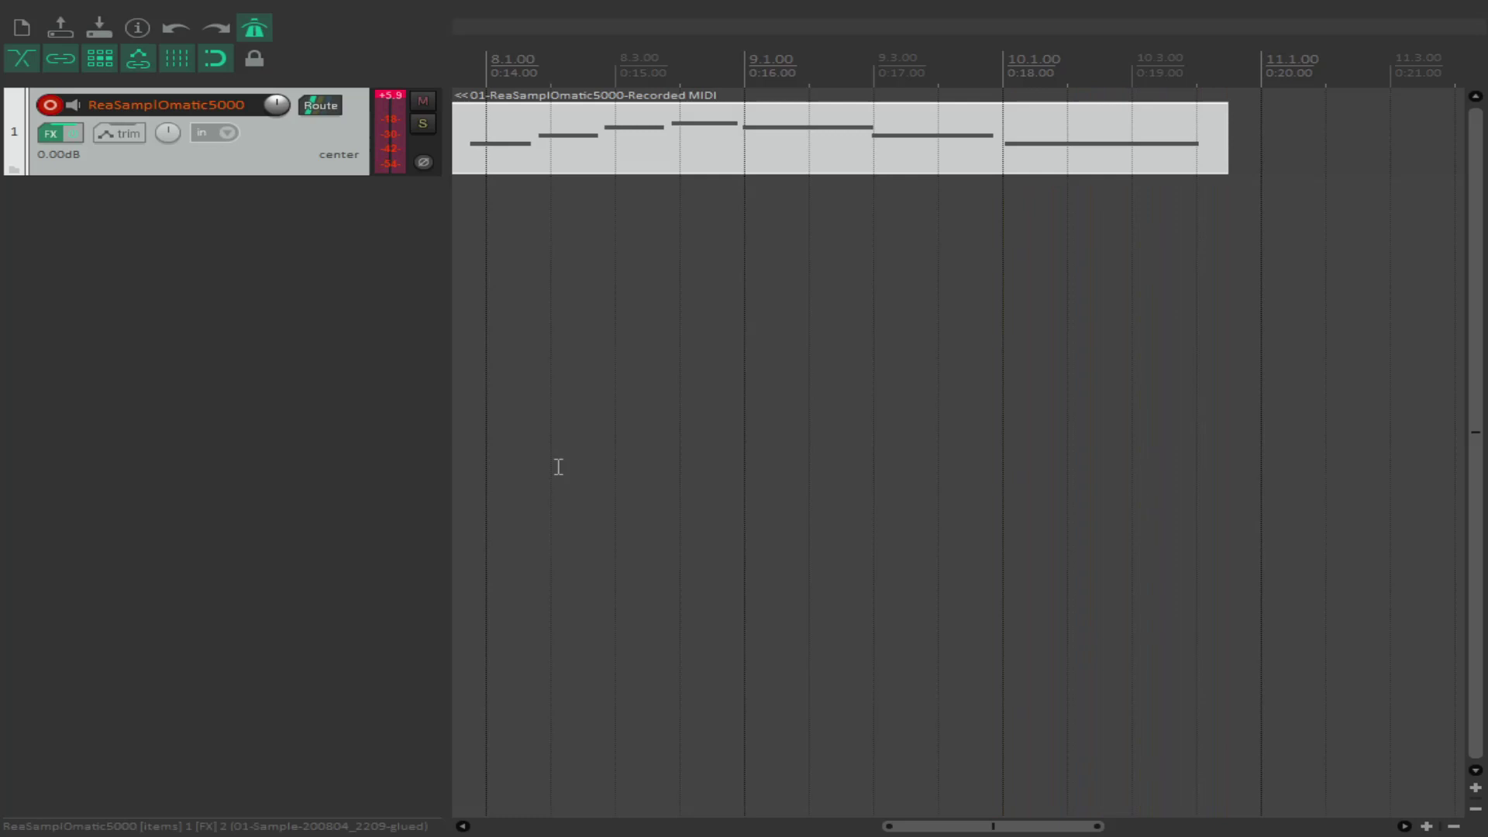
pyautogui.press('Home')
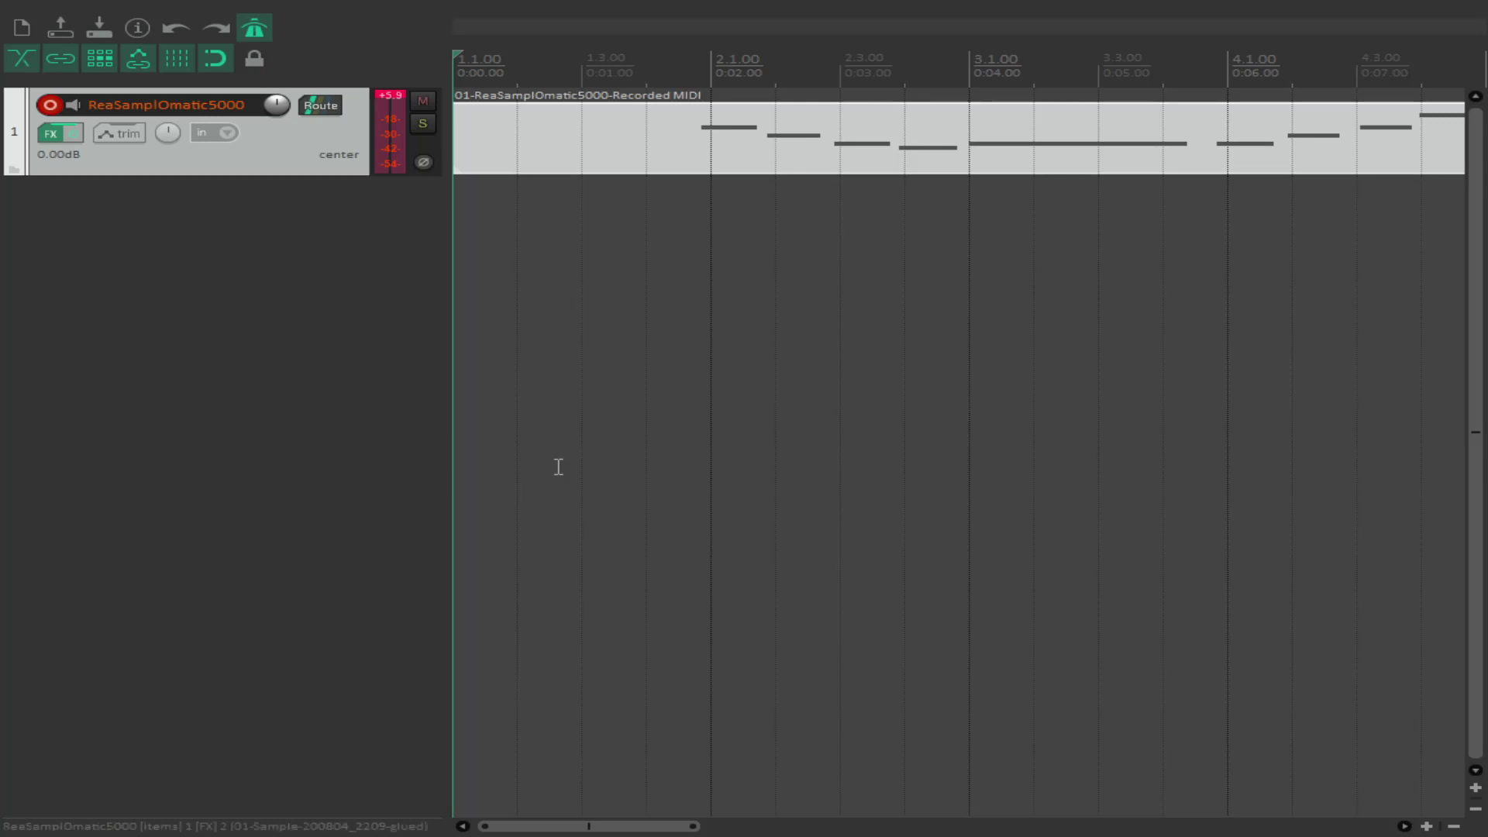
# Step: Quantize the recorded MIDI notes to a sixteenth-note grid and play the take from the project start
pyautogui.hotkey('alt', 'g')
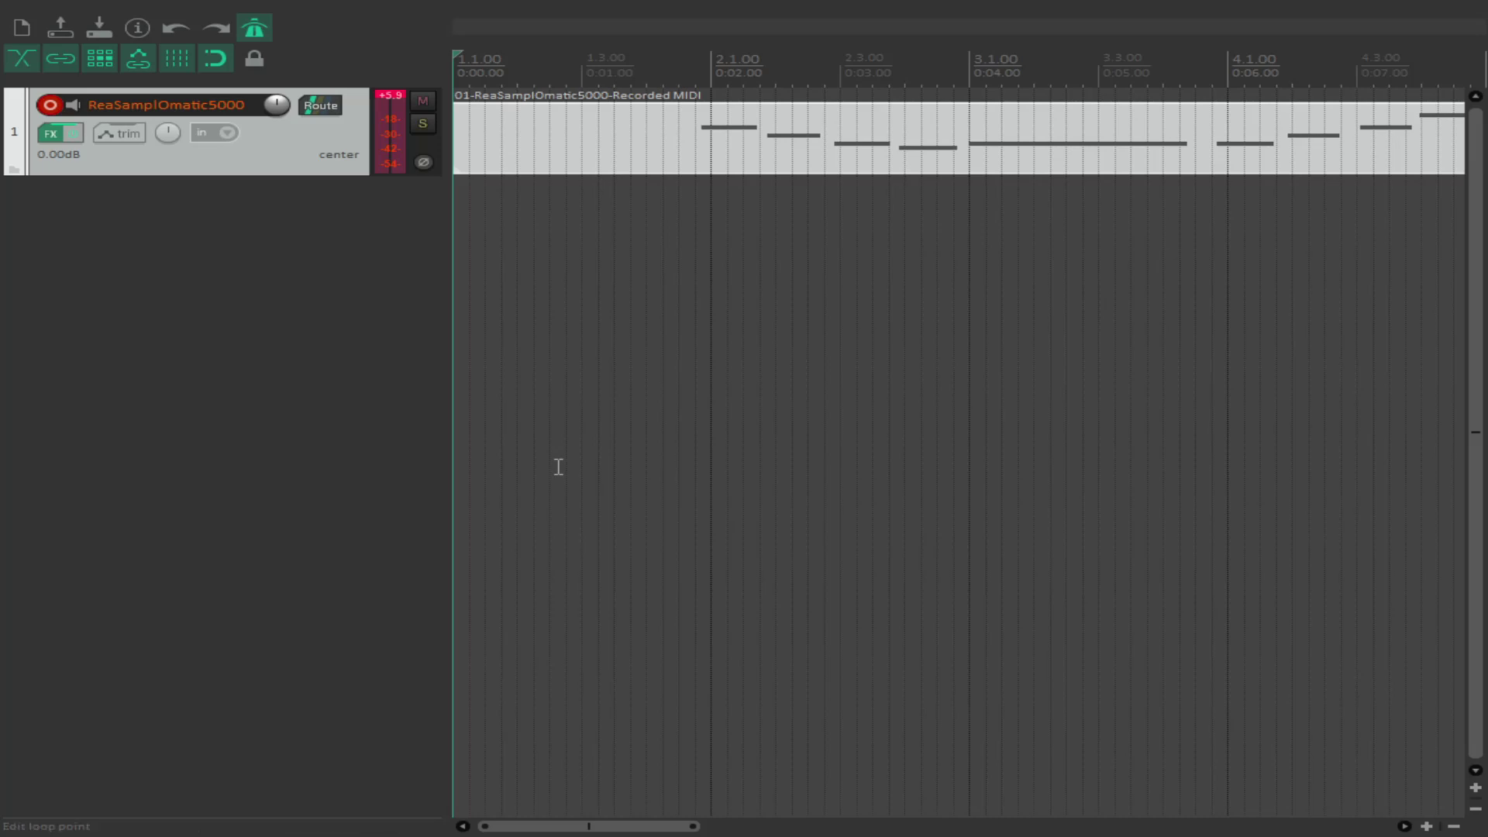
pyautogui.hotkey('ctrl', 'z')
pyautogui.press('space')
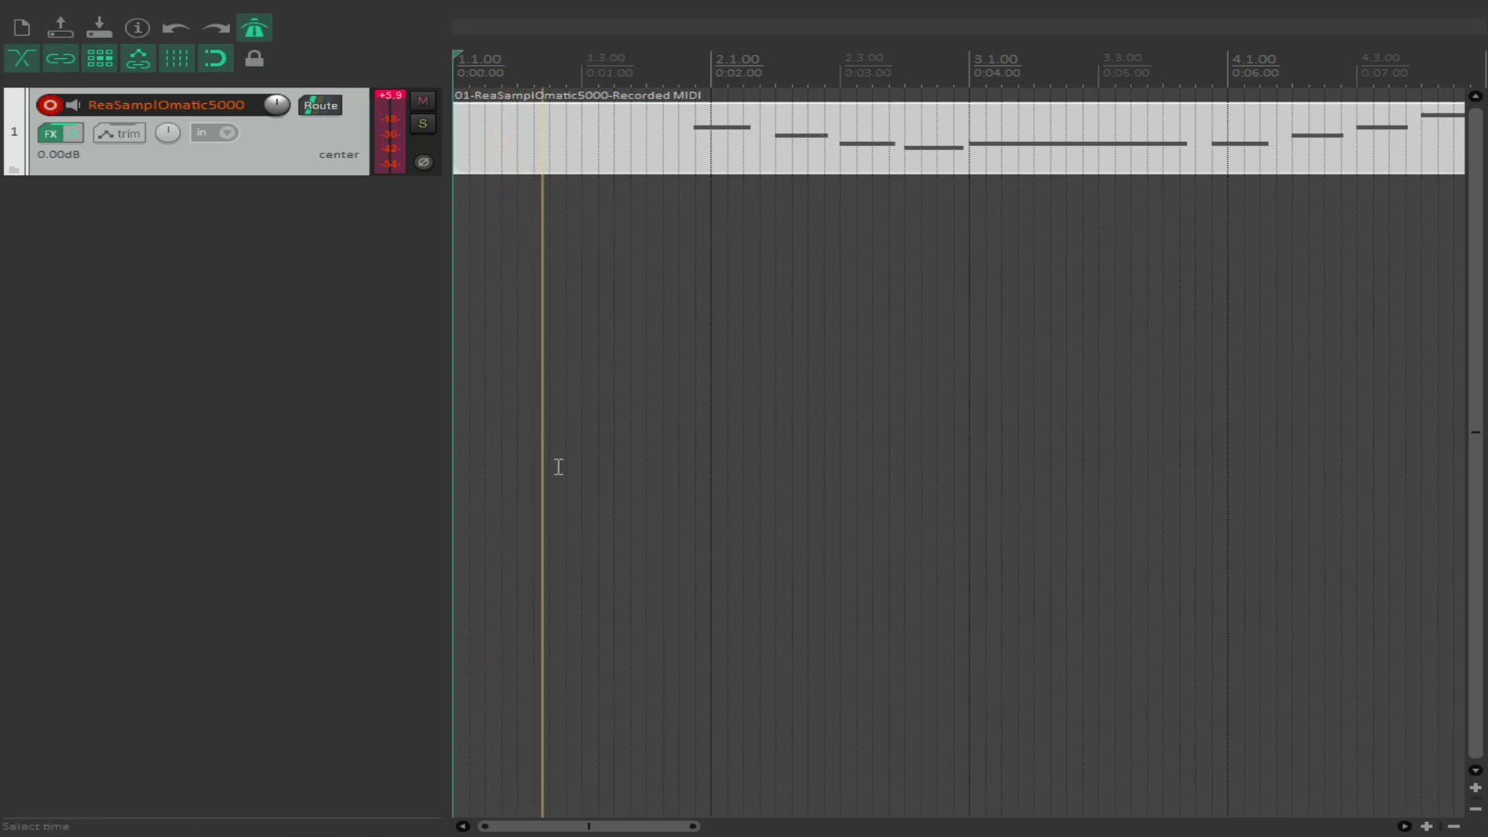